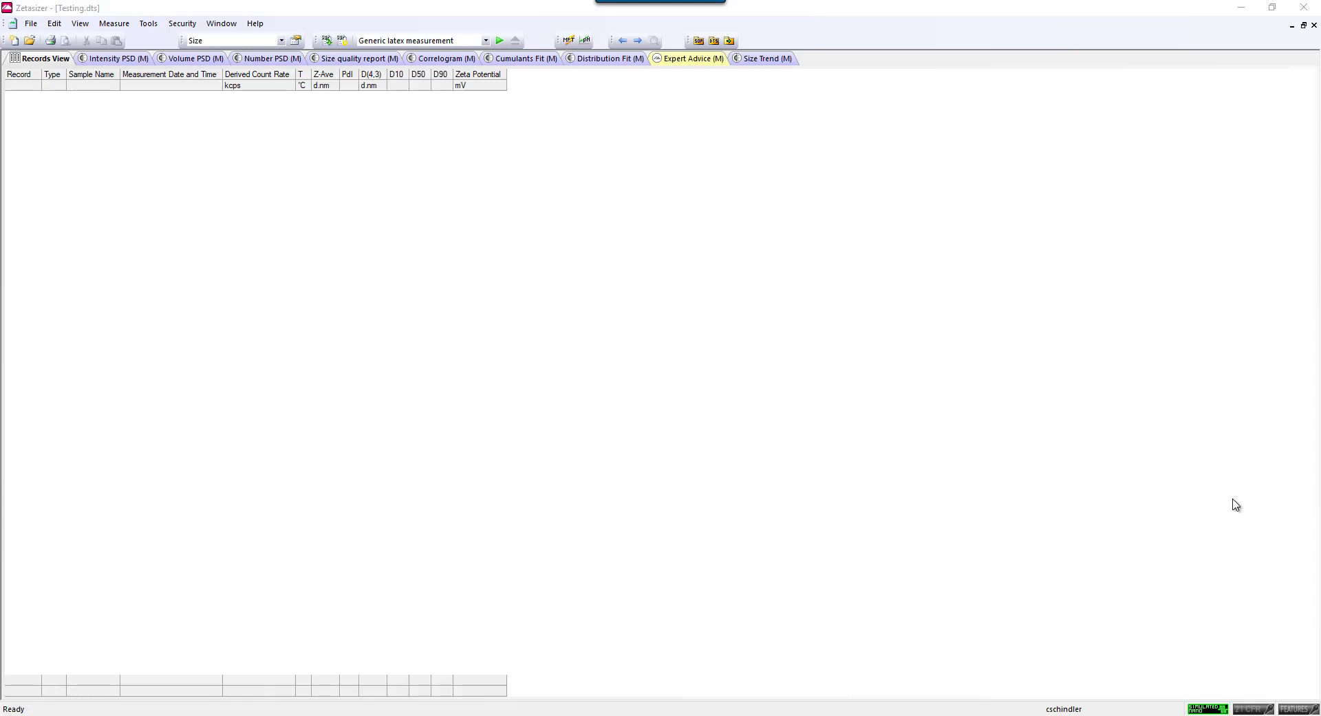
# Select the 'Zeta potential test sample v2 DTS1070' SOP from the toolbar SOP list.
pyautogui.click(485, 42)
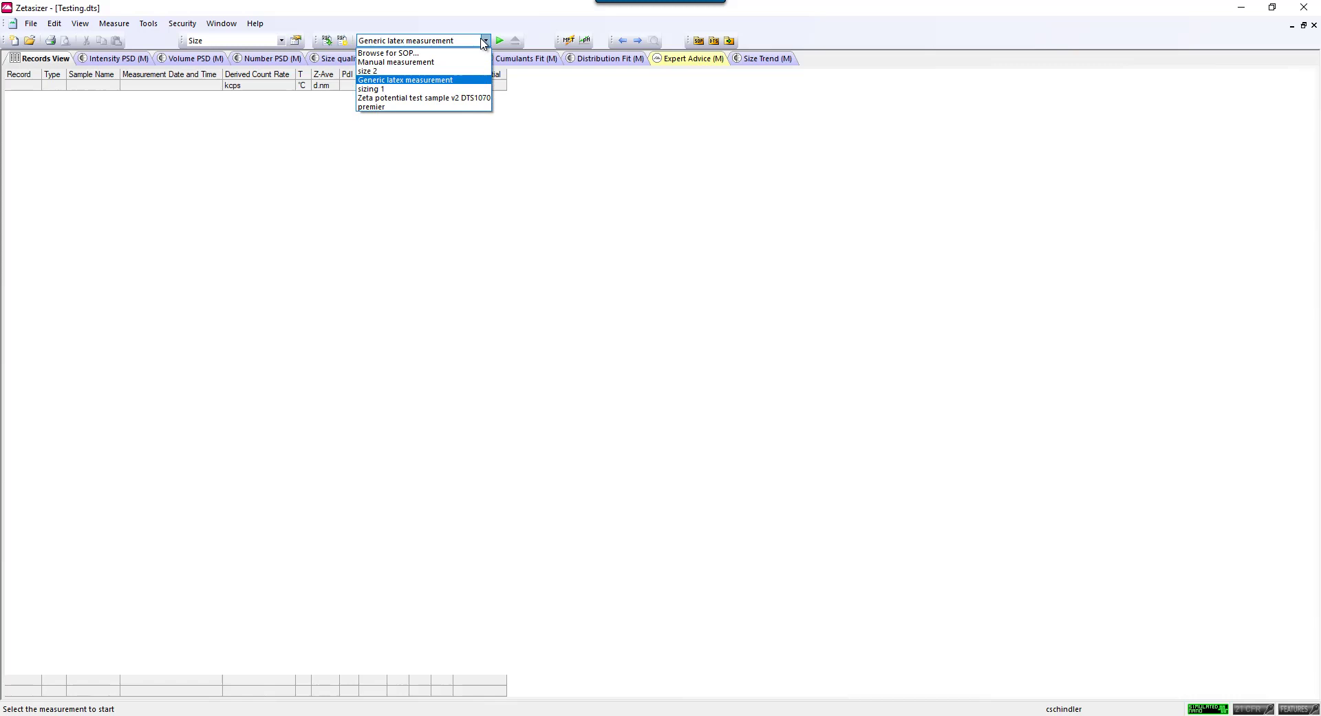
pyautogui.click(446, 98)
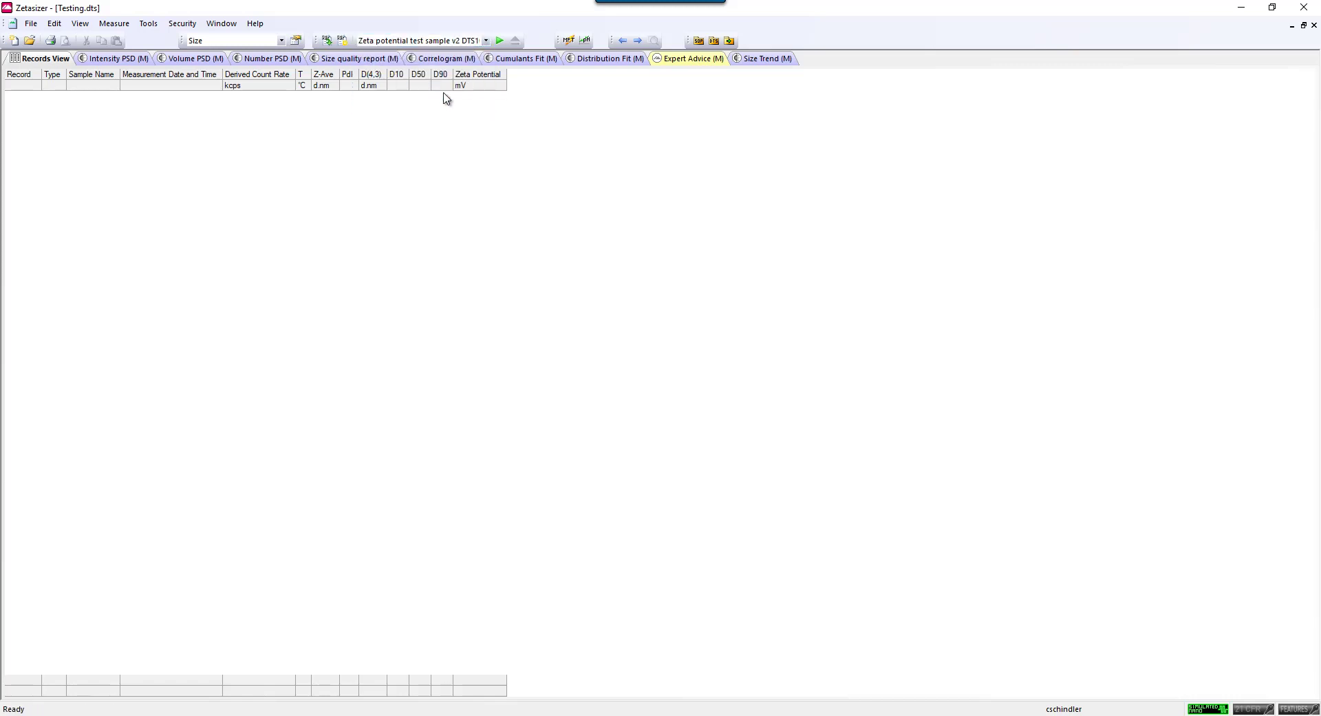
# Start the measurement, accepting sample name 'Zeta test sample', and begin the zeta run.
pyautogui.click(500, 40)
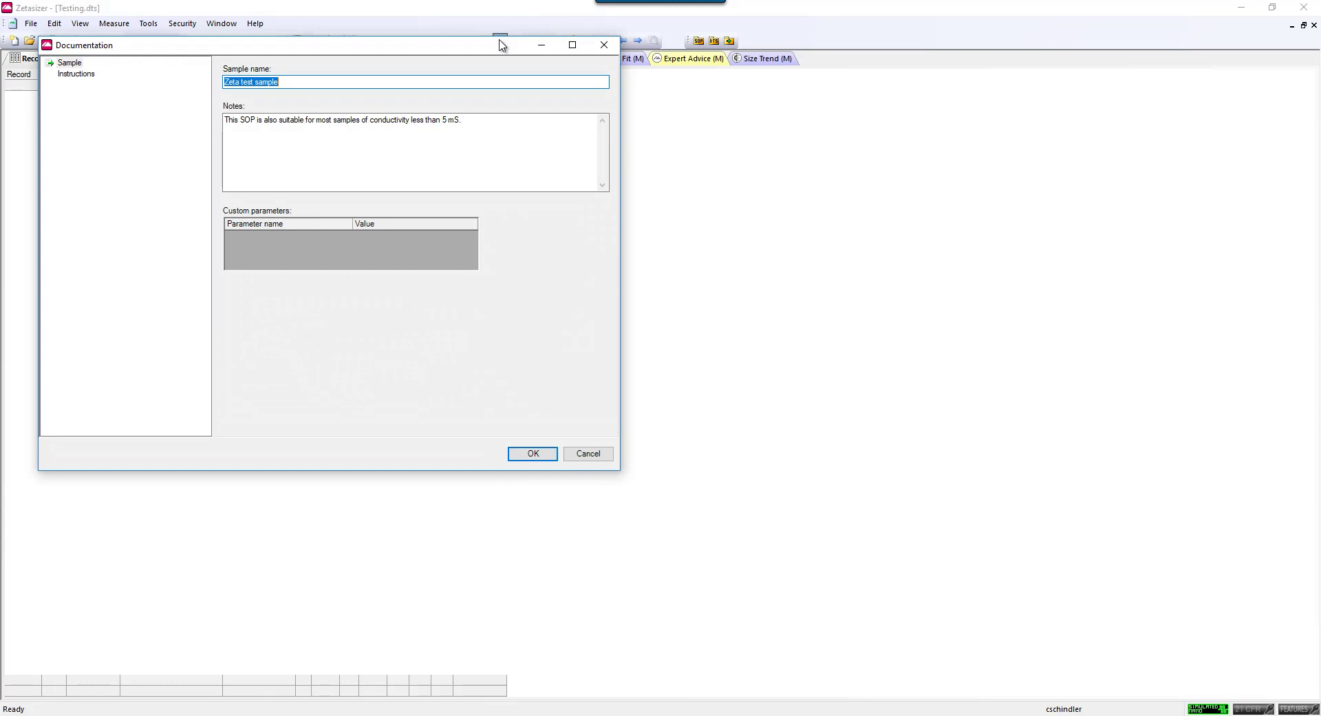
pyautogui.click(521, 455)
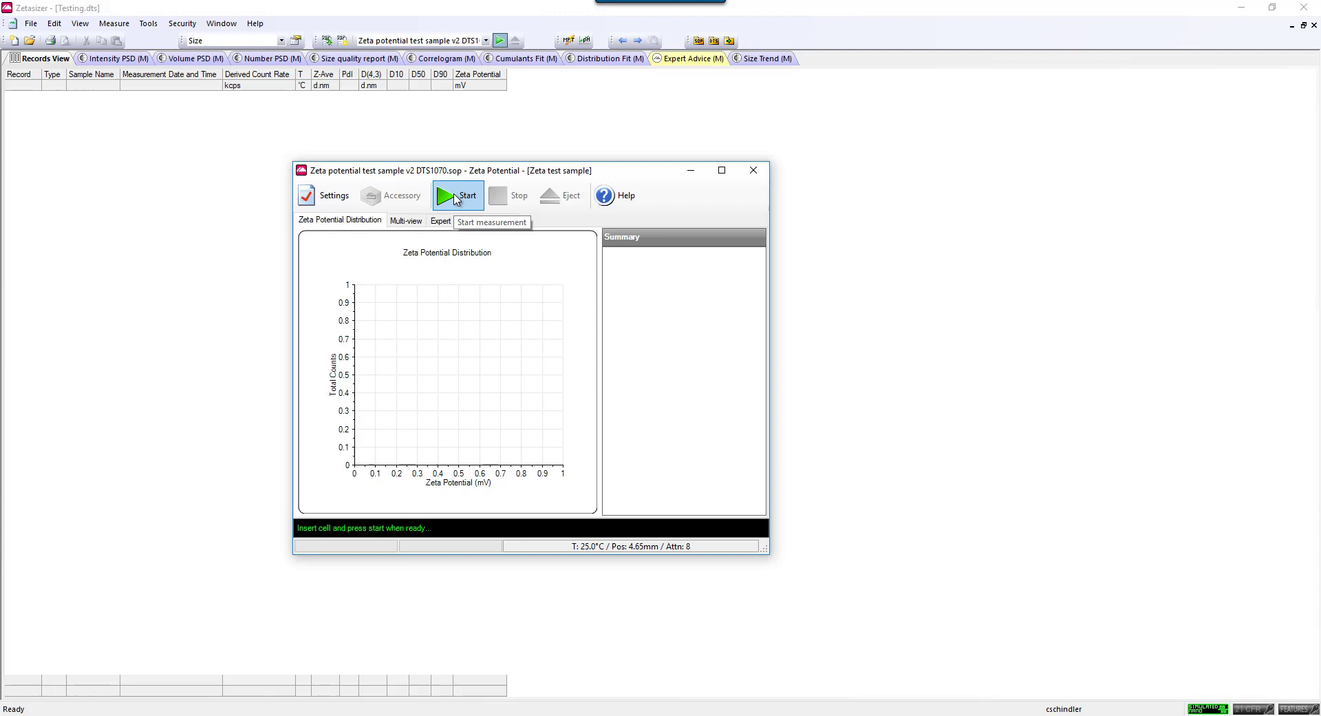
pyautogui.click(454, 199)
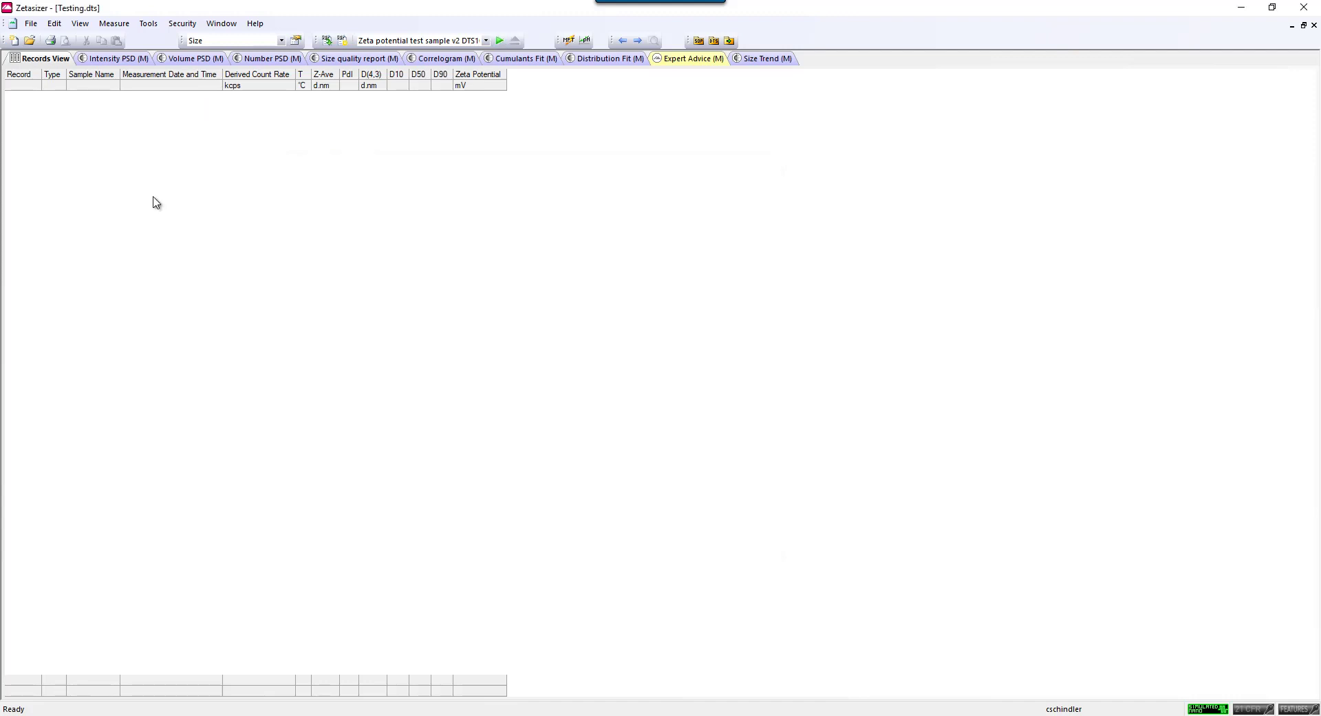
# Create a manual measurement from the Measure menu and switch its type from Size to Zeta Potential.
pyautogui.click(115, 24)
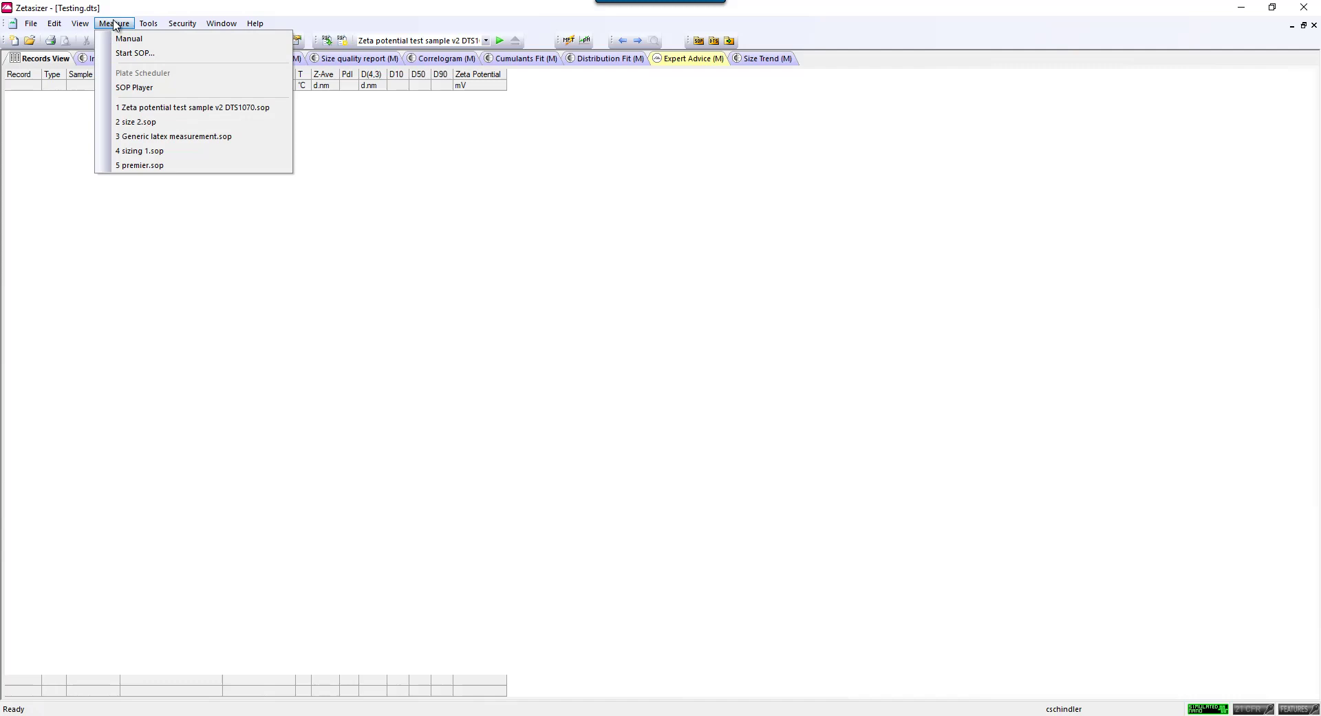
pyautogui.click(144, 39)
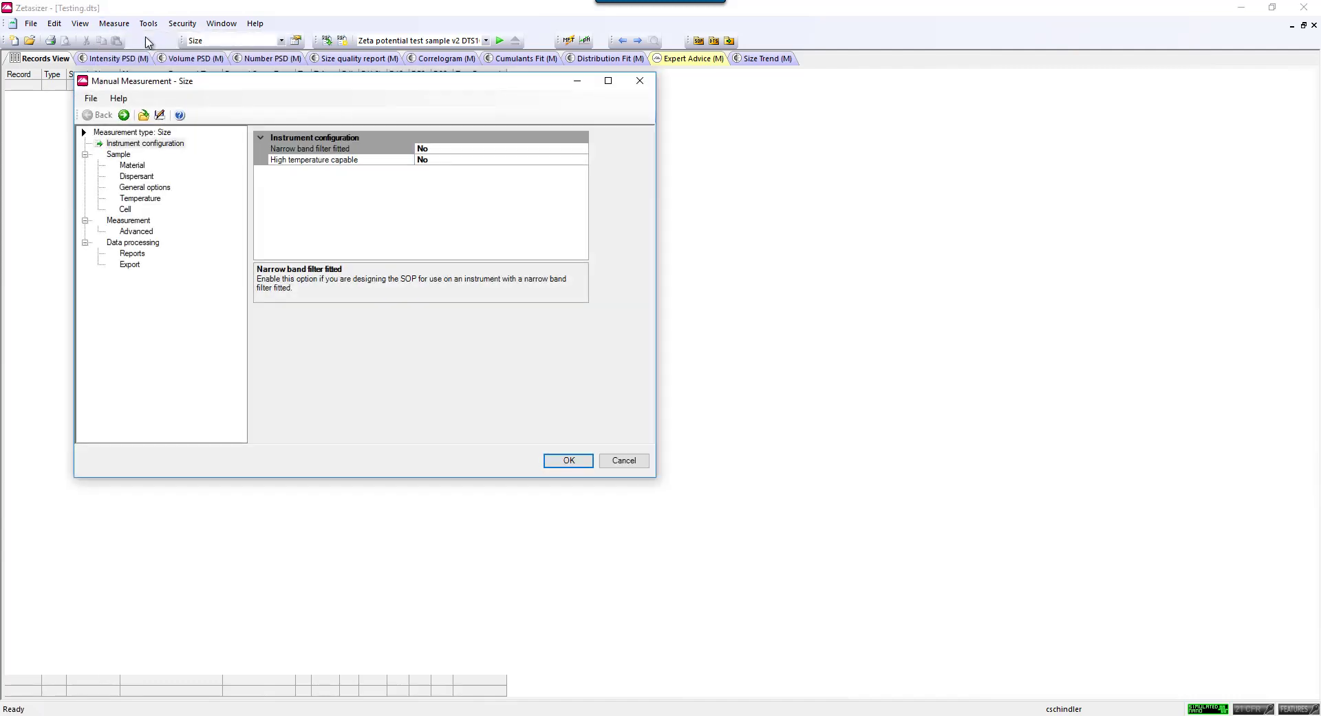
pyautogui.click(165, 133)
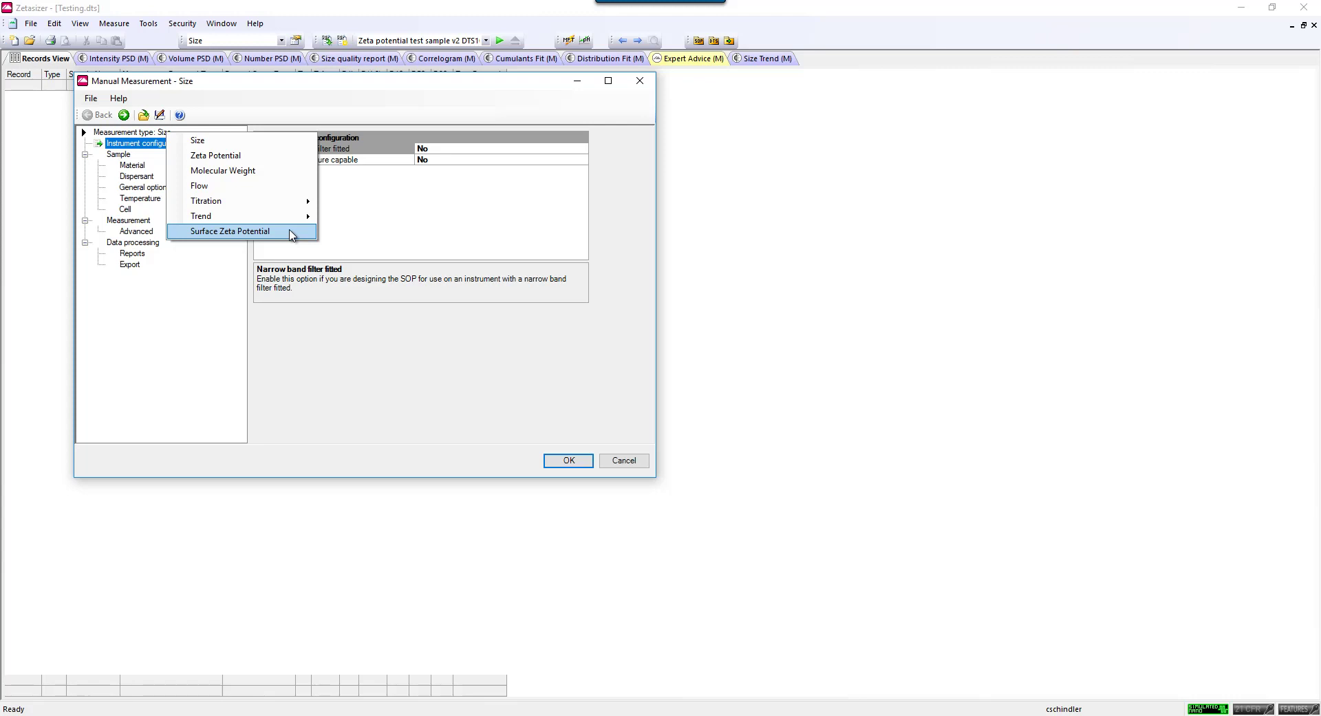
pyautogui.click(265, 157)
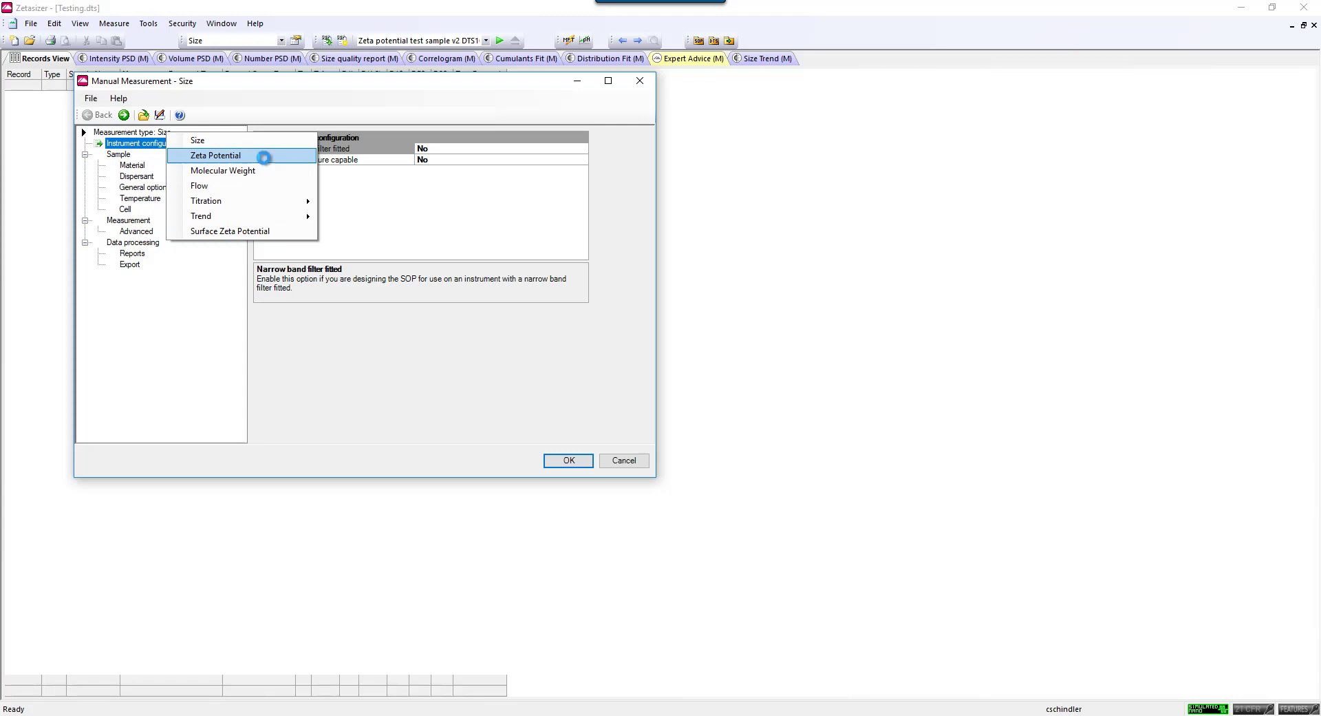
# Confirm Polystyrene latex (RI 1.590, absorption 0.010) as the material in the Materials Manager.
pyautogui.click(112, 154)
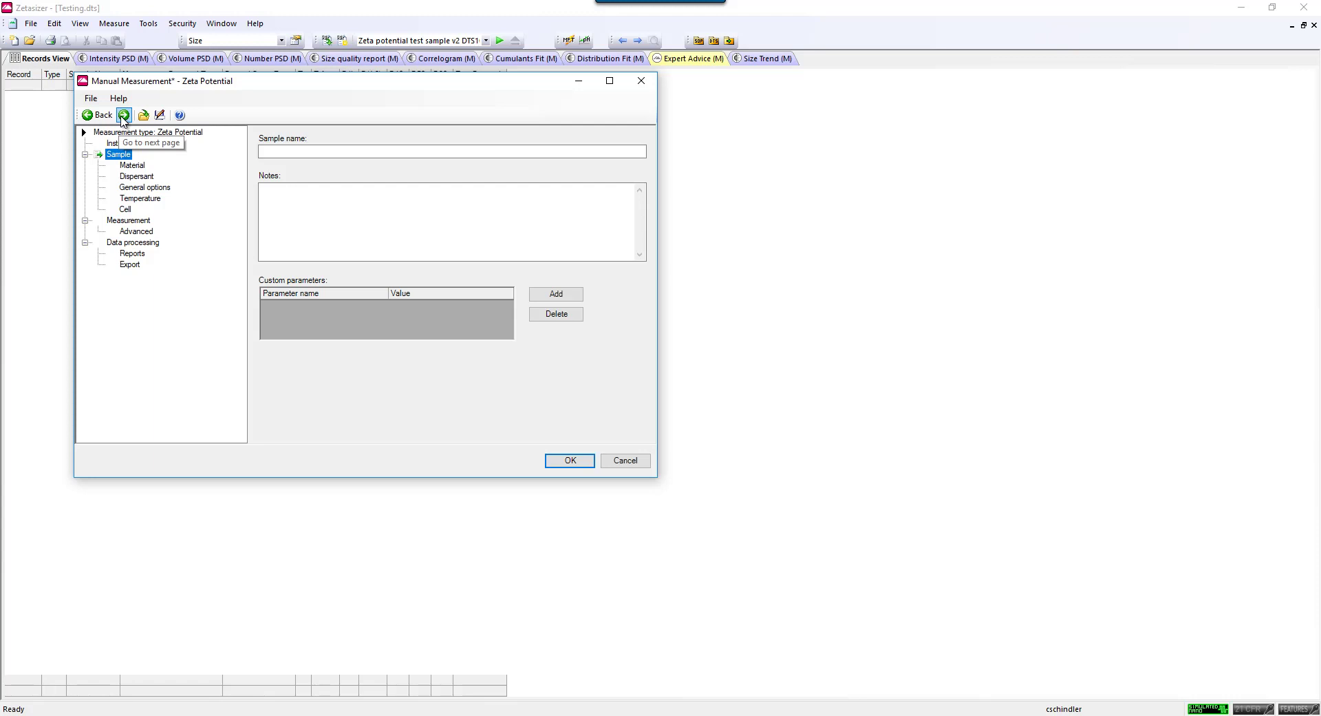
pyautogui.click(124, 115)
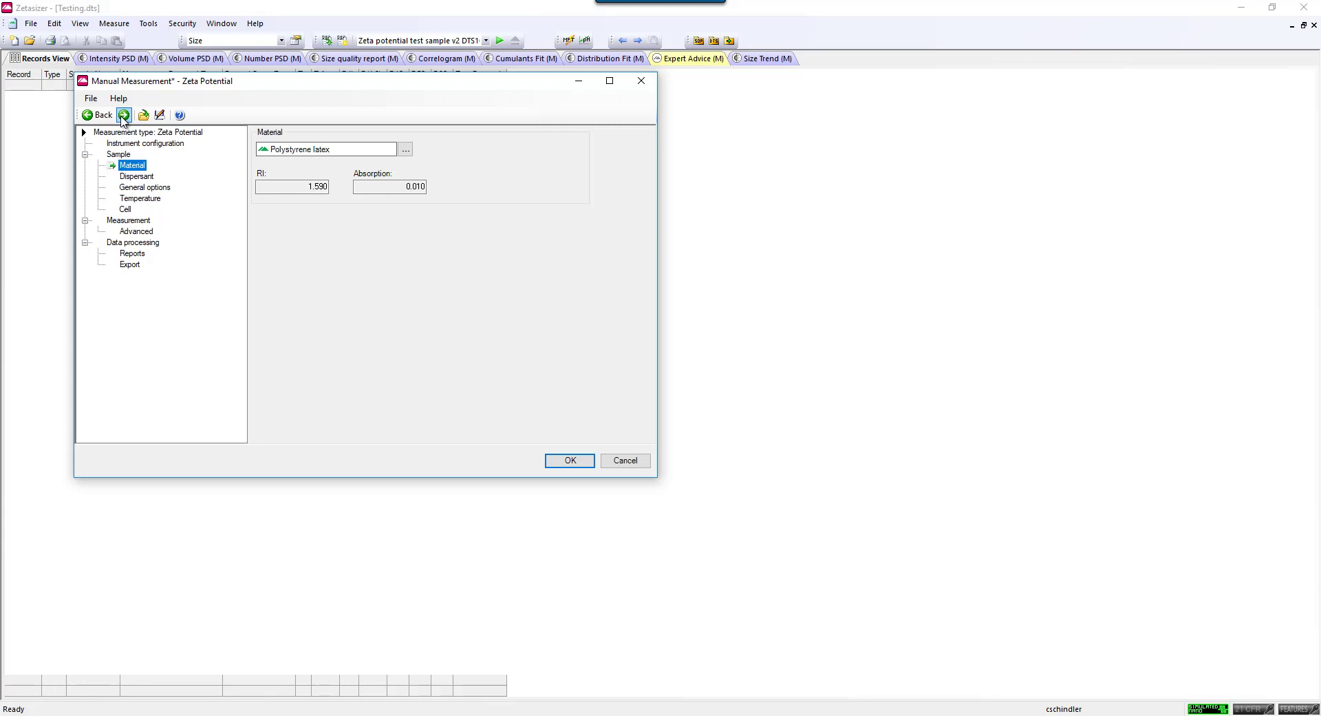
pyautogui.click(406, 152)
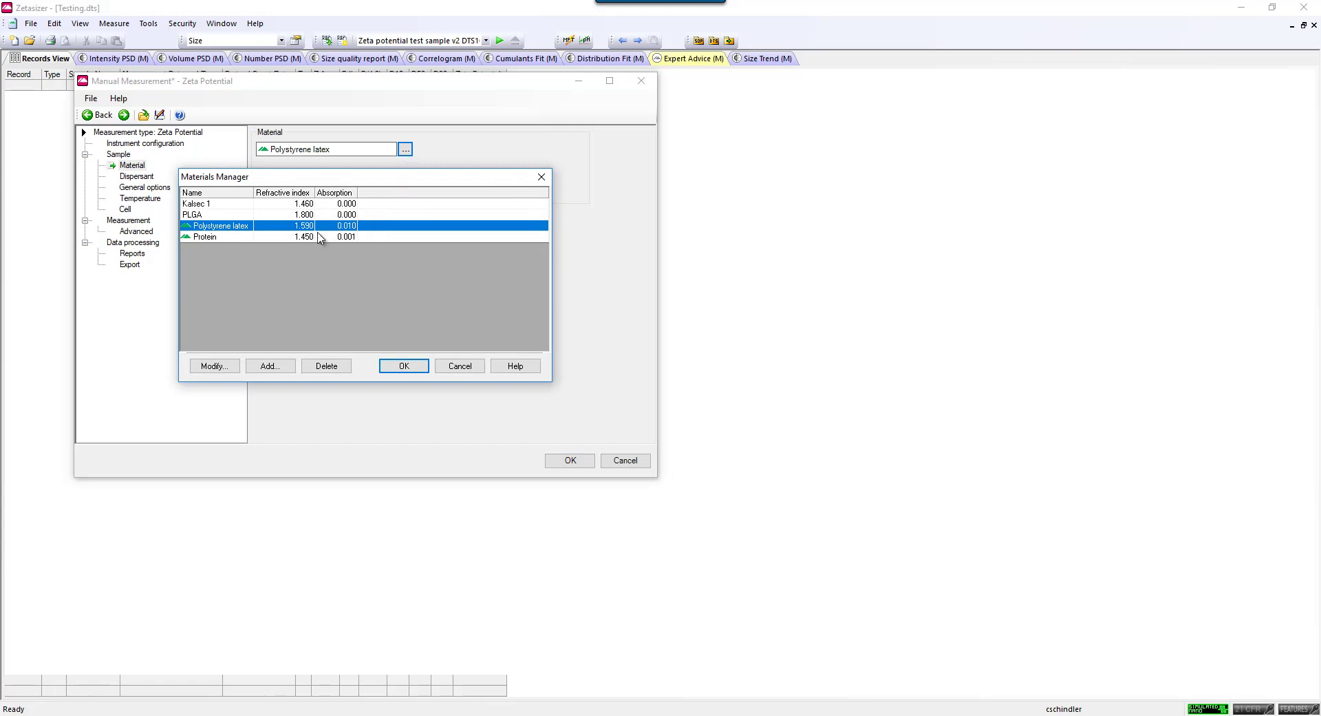
pyautogui.click(403, 366)
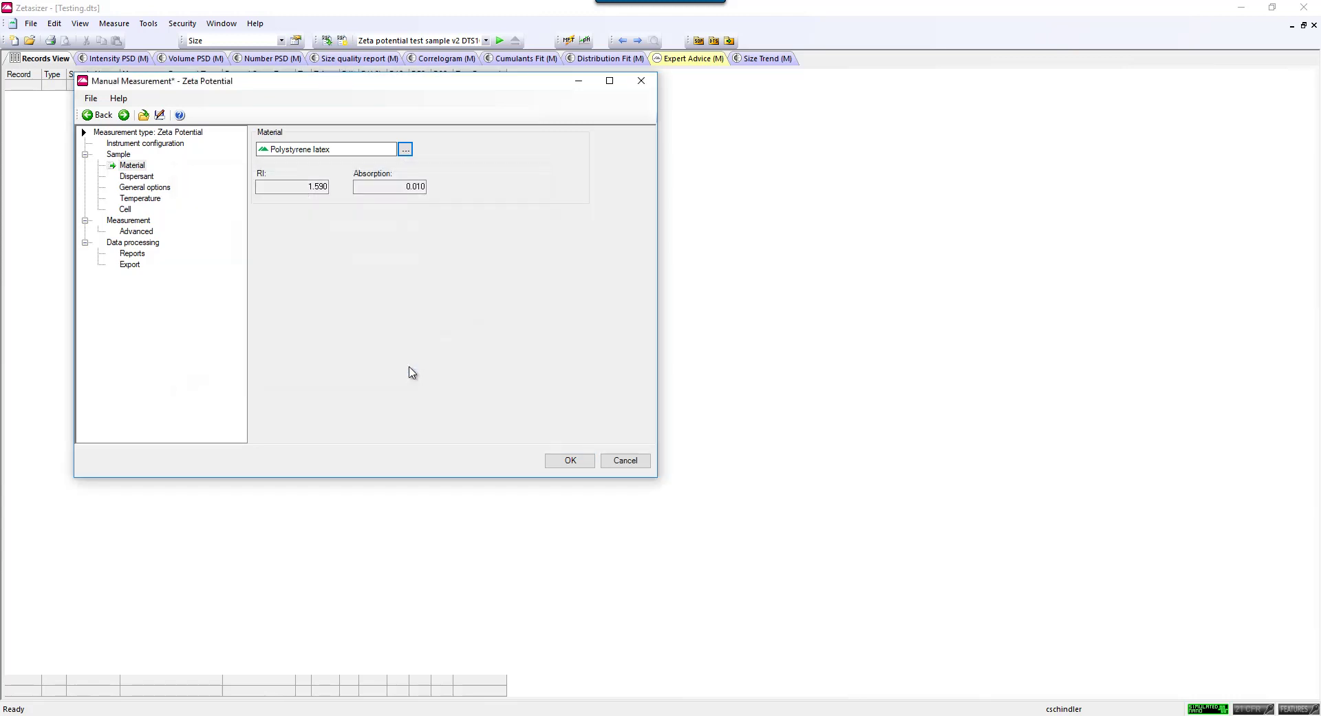
# Keep Water as the dispersant after checking the Dispersants Manager's add options, then advance to General options.
pyautogui.click(129, 178)
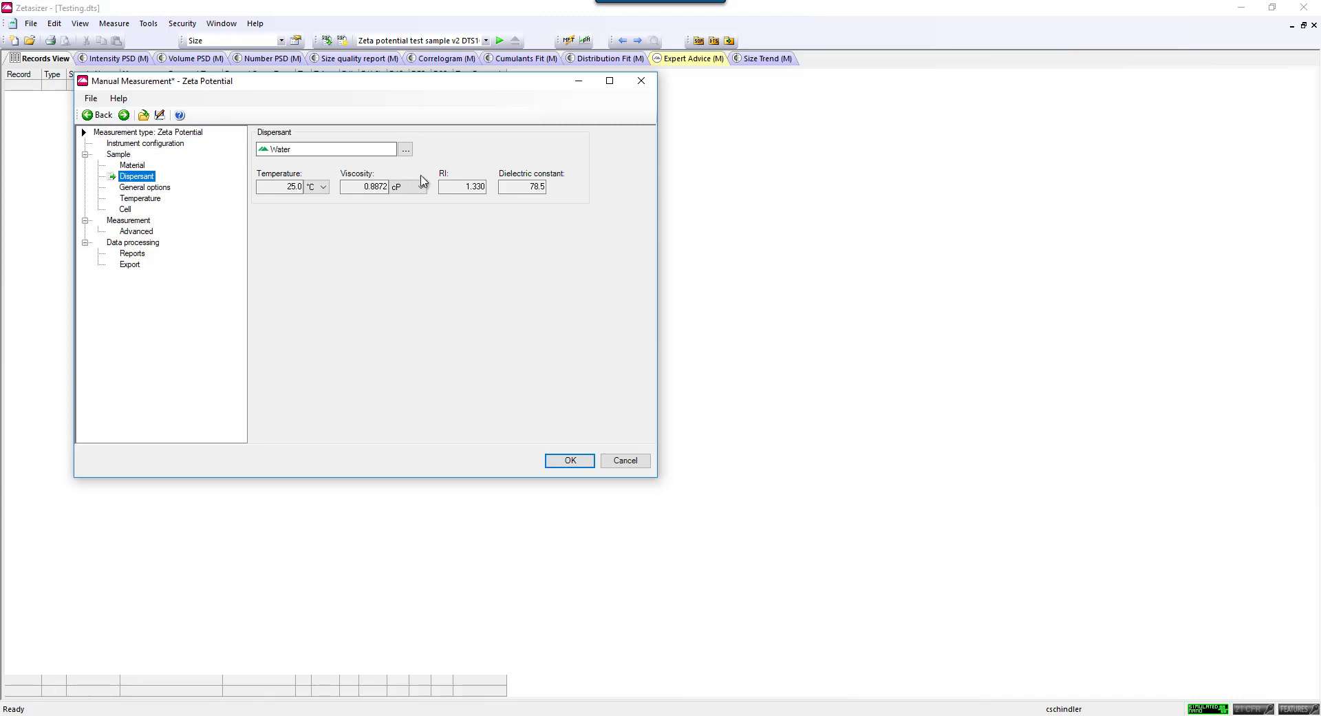
pyautogui.click(406, 150)
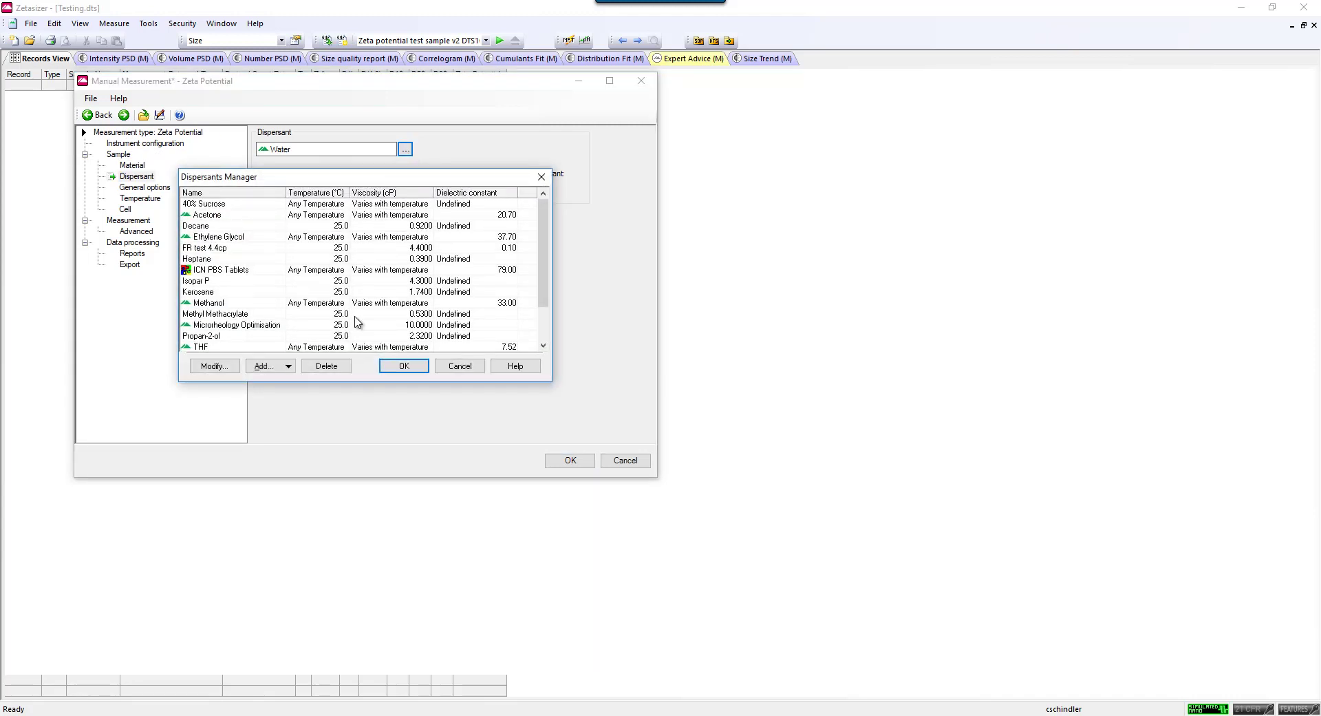
pyautogui.click(290, 367)
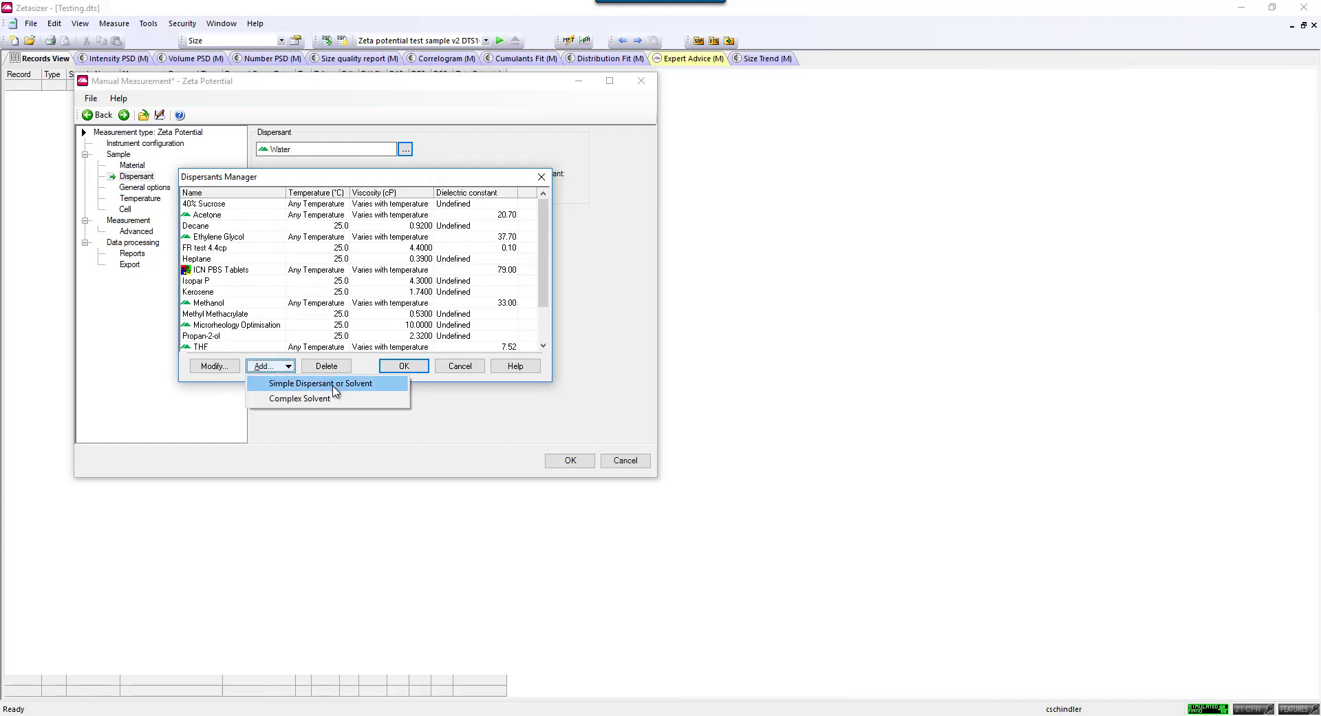
pyautogui.click(124, 115)
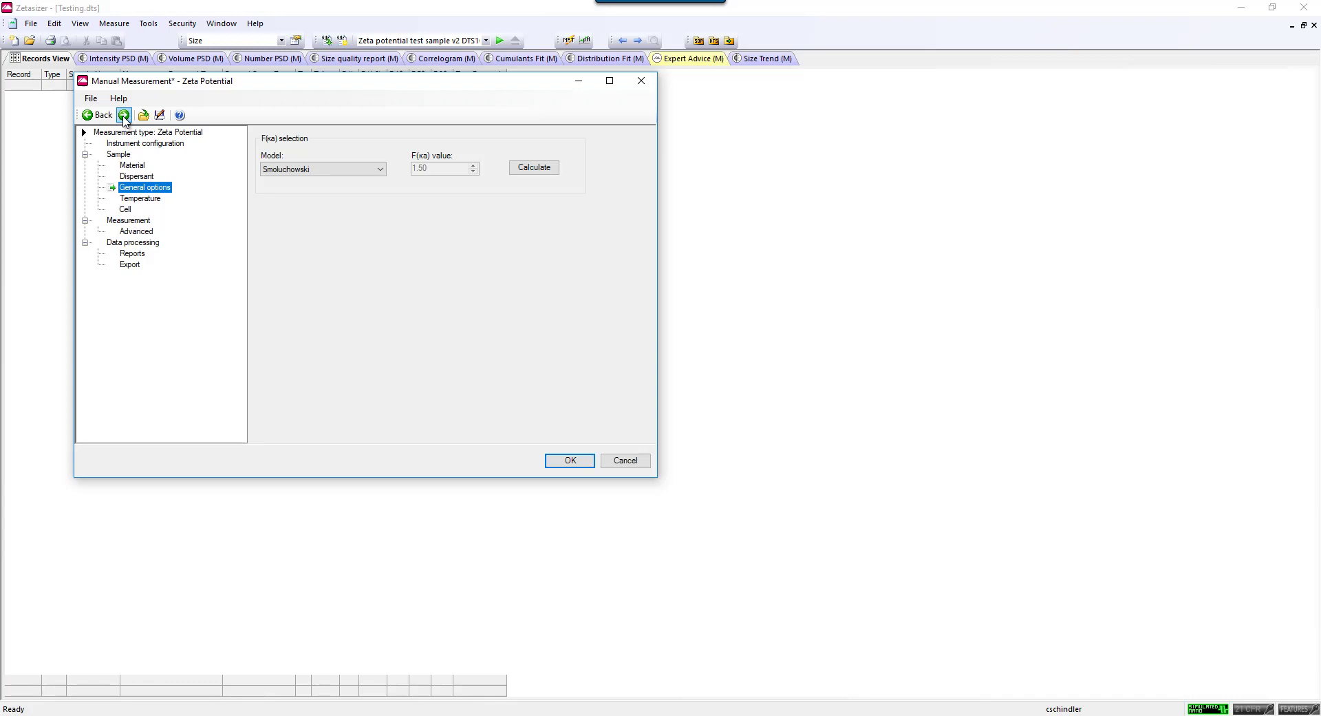
# Leave the F(κa) model as Smoluchowski and set temperature to 25.0 °C with 120 s equilibration.
pyautogui.click(381, 169)
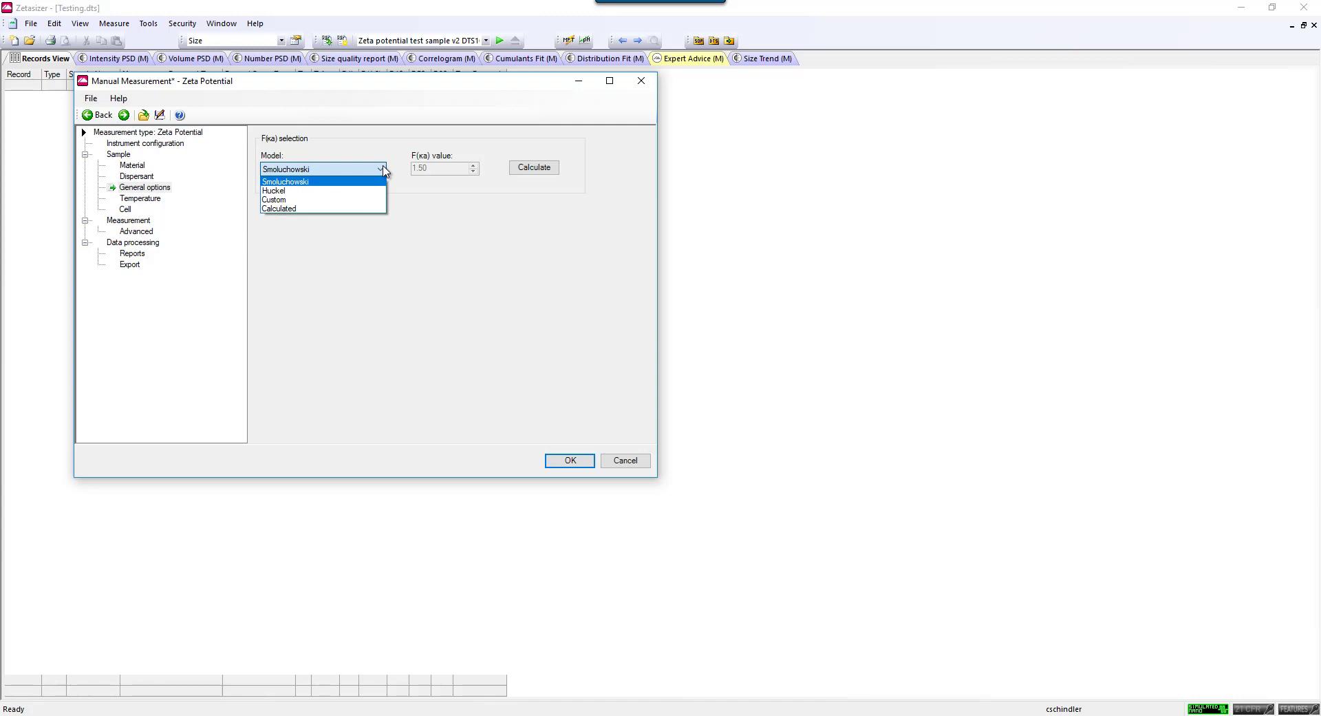
pyautogui.click(146, 202)
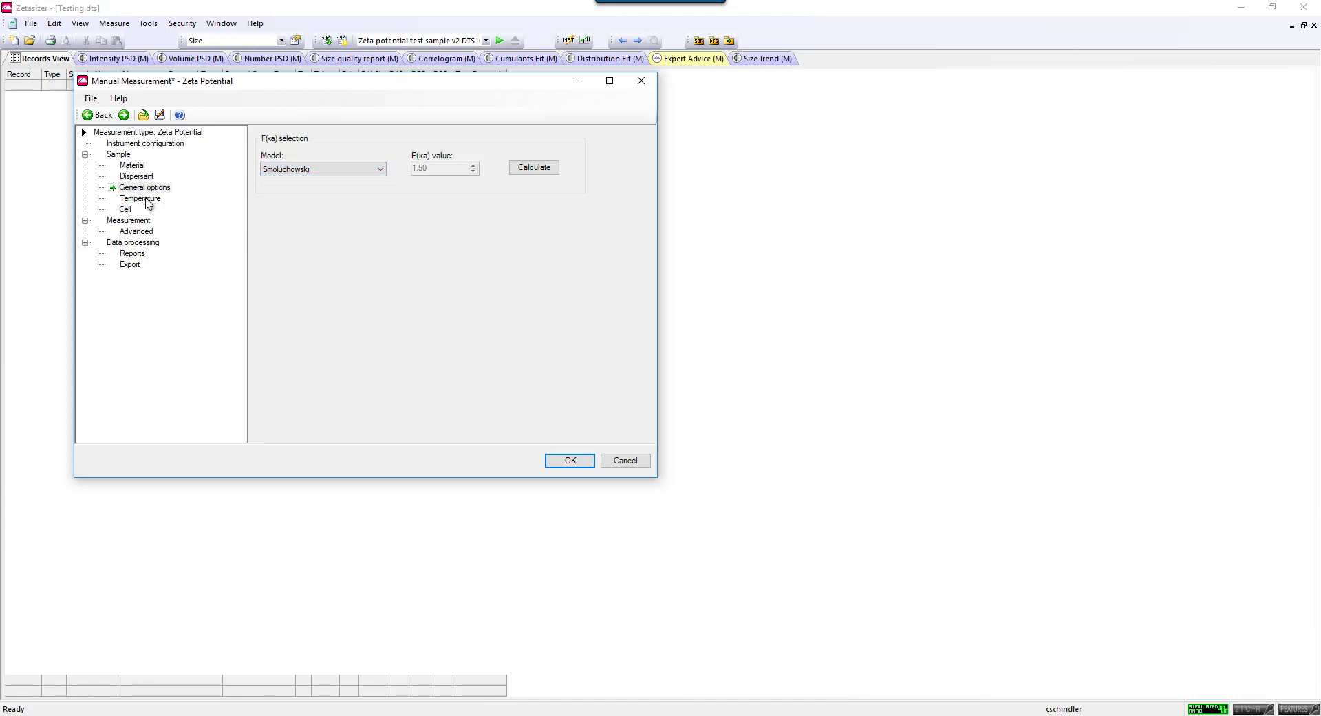
pyautogui.click(147, 200)
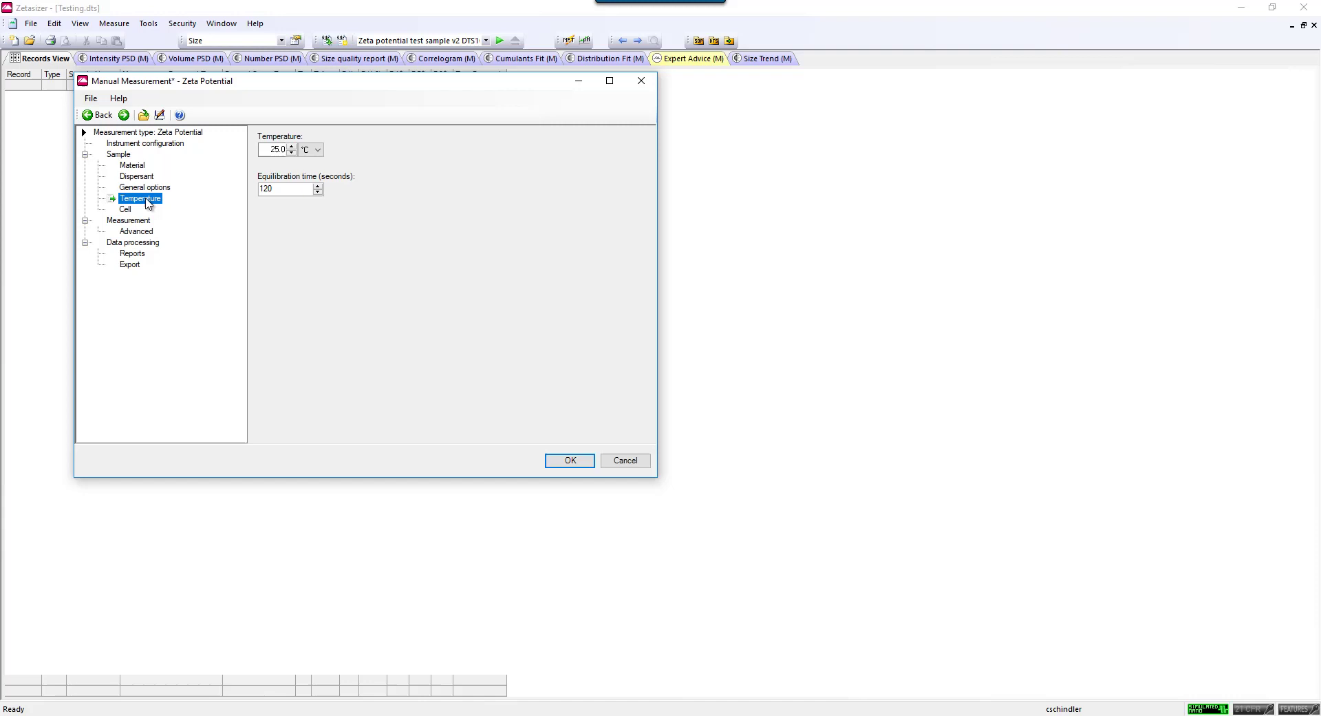
pyautogui.click(269, 154)
# Choose 'Disposable folded capillary cells' as the cell type, keeping DTS1070 selected.
pyautogui.click(126, 210)
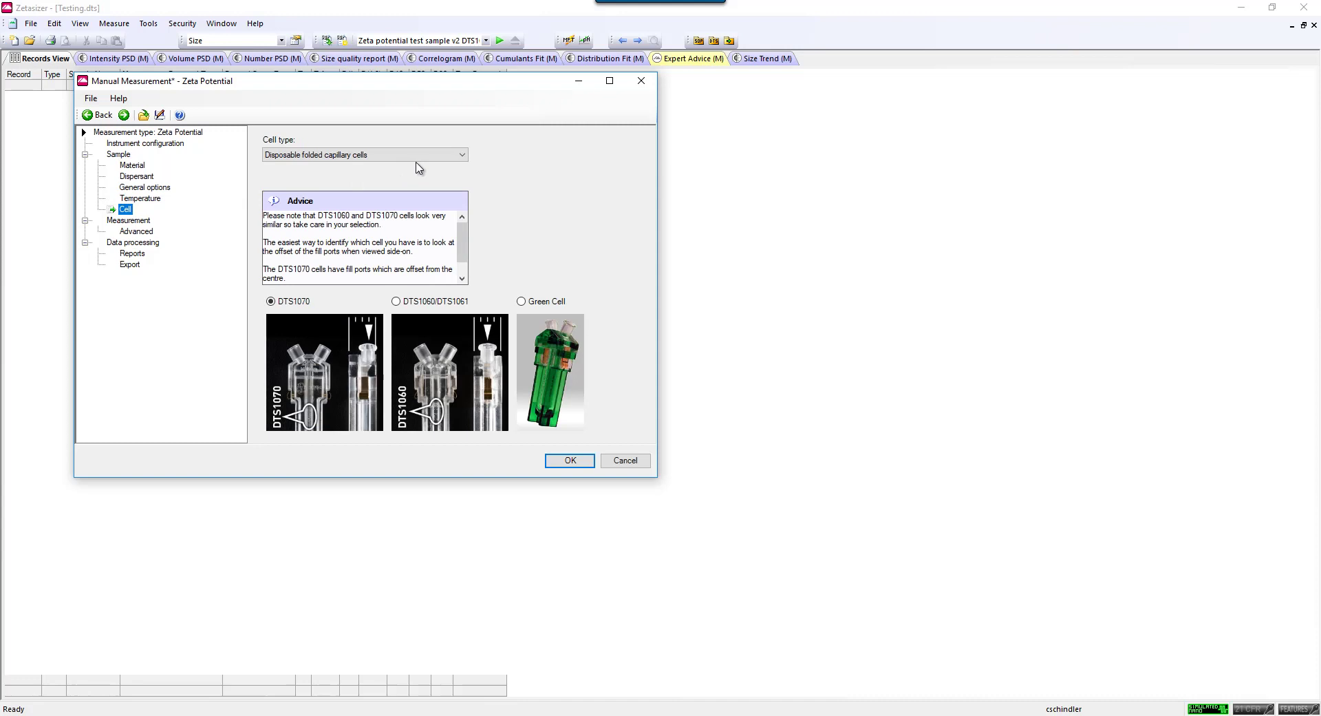
pyautogui.click(420, 159)
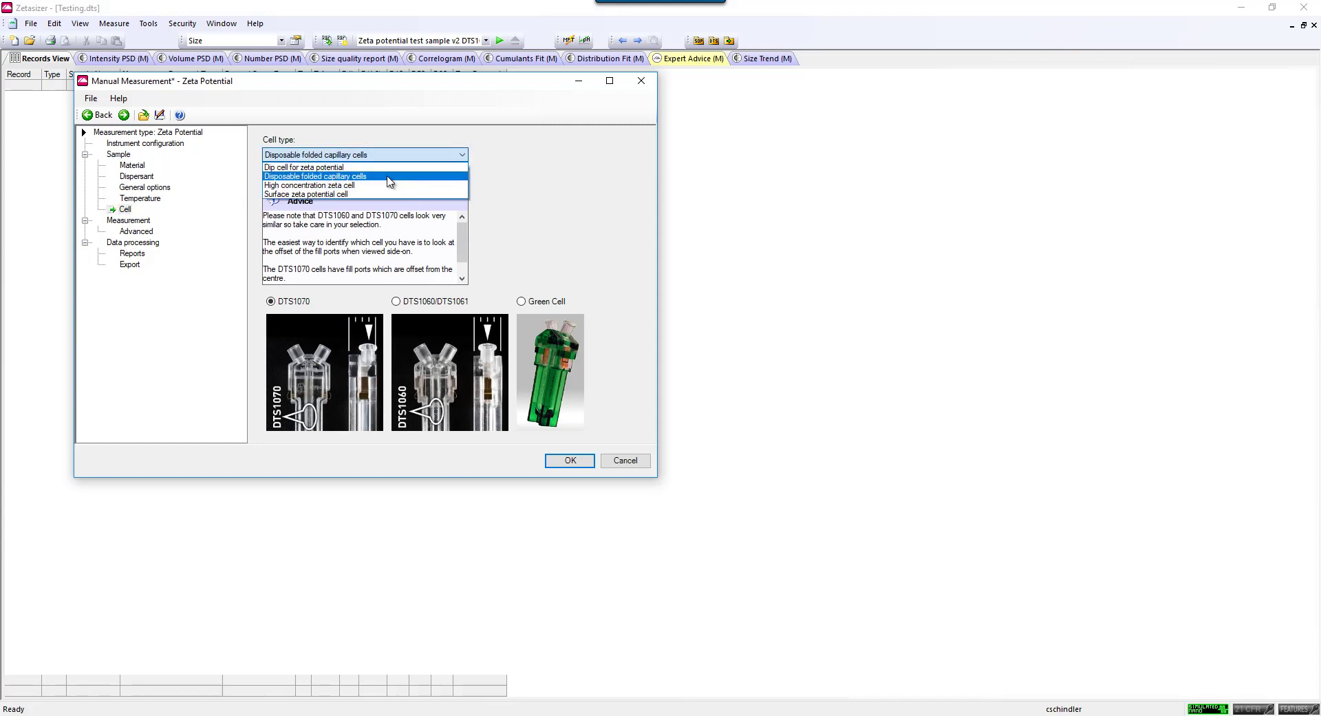
pyautogui.click(384, 180)
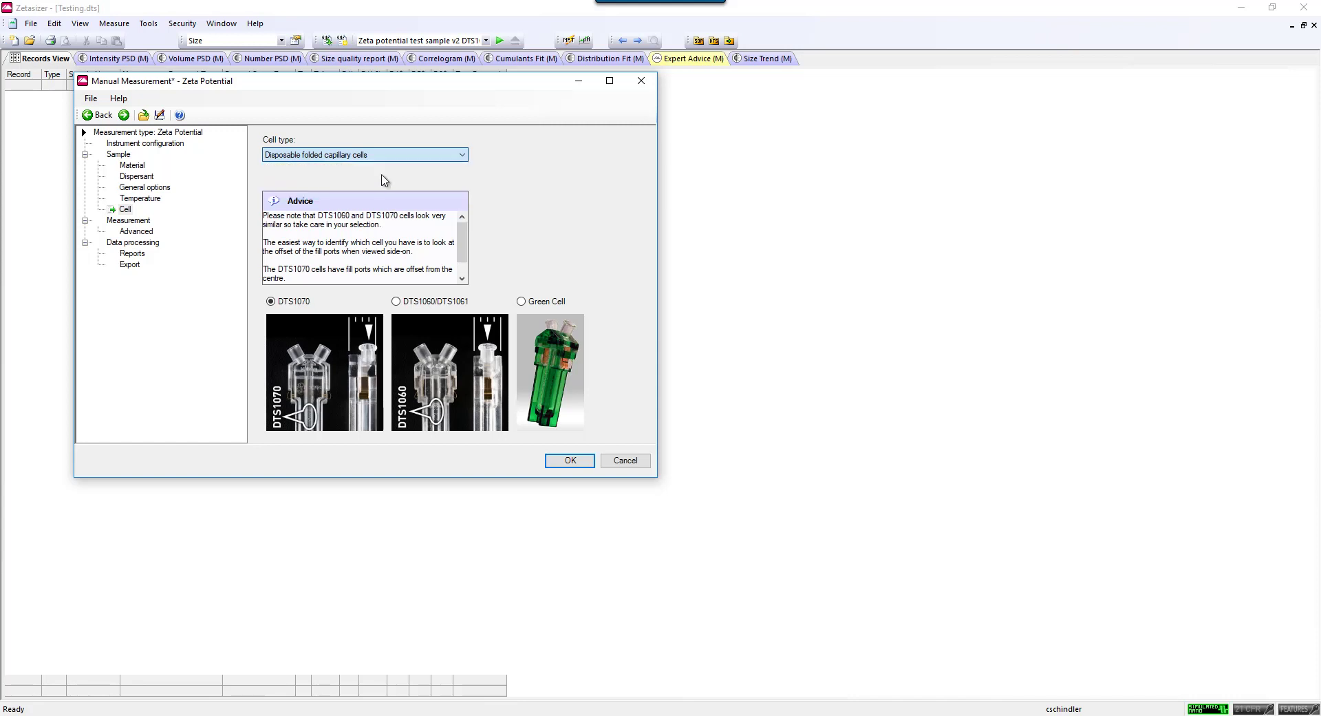
pyautogui.click(372, 155)
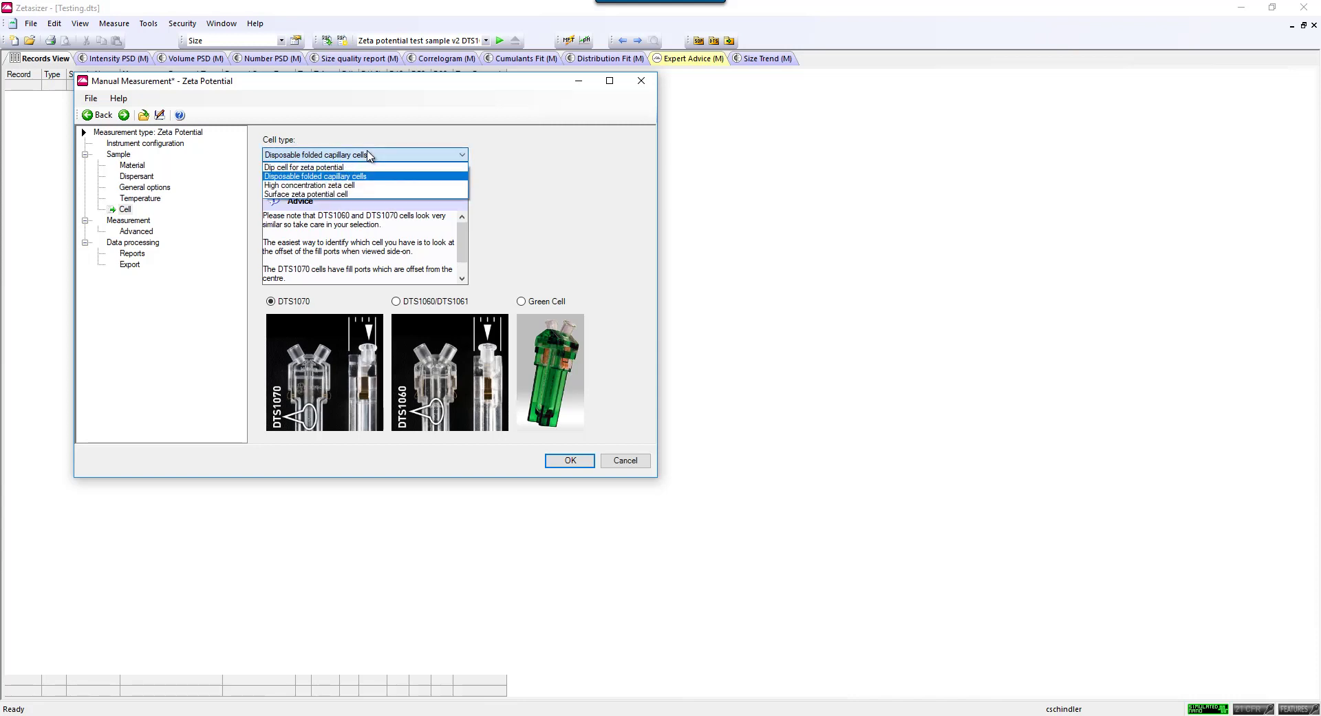
pyautogui.click(365, 168)
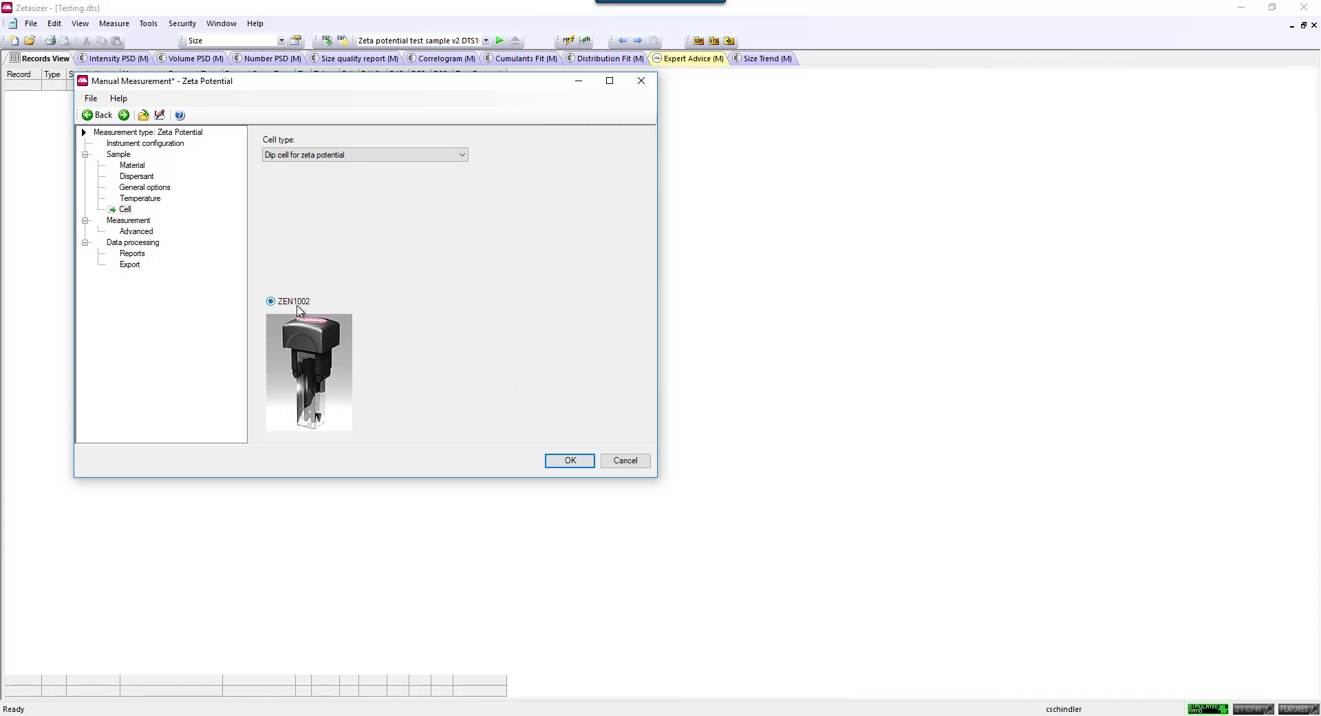
pyautogui.click(302, 157)
pyautogui.click(306, 176)
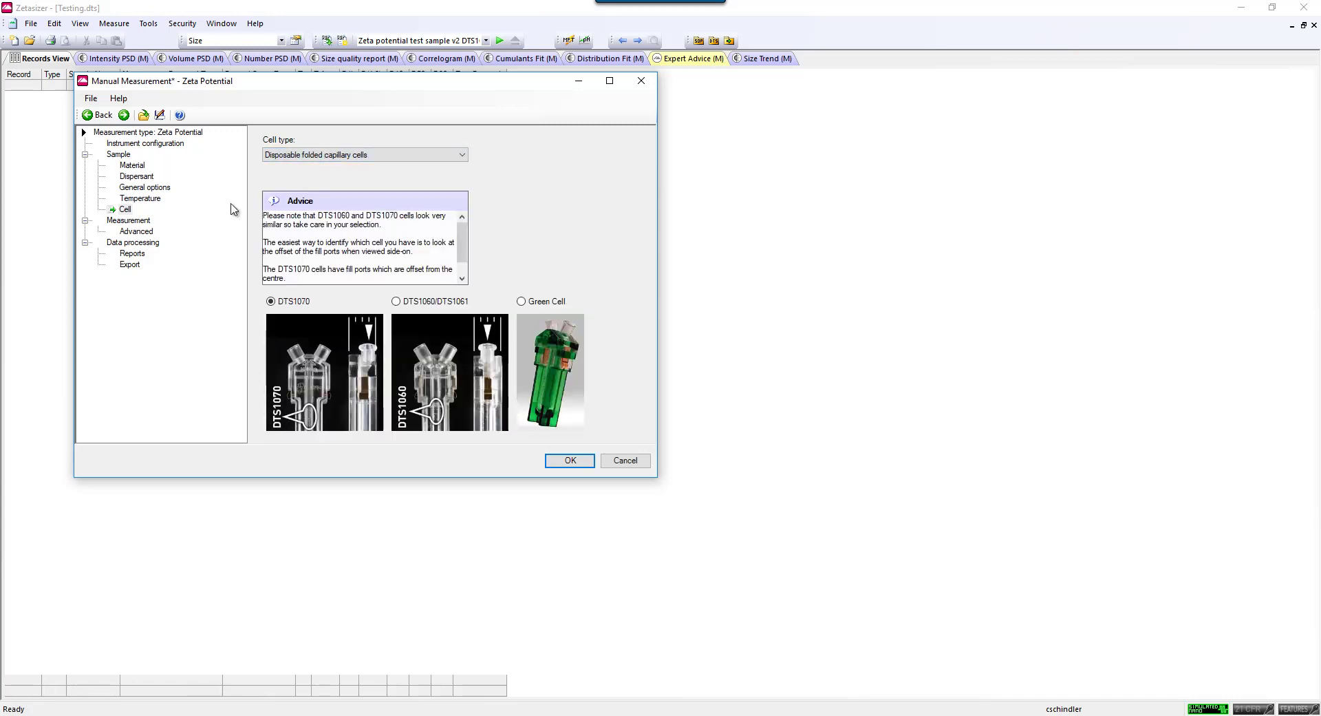
# Check the Measurement page's 3 measurements of 10–100 automatic runs, then view the Advanced attenuation and voltage options.
pyautogui.click(141, 221)
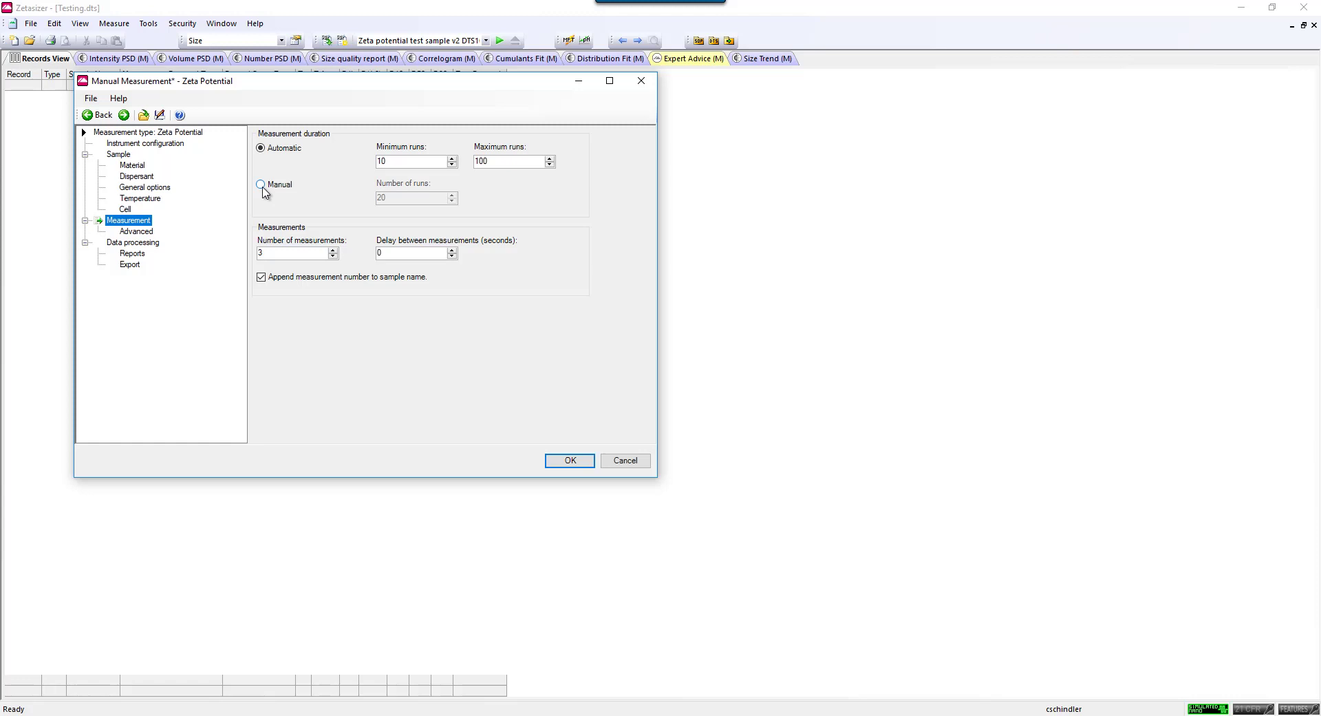
pyautogui.click(302, 253)
pyautogui.click(131, 233)
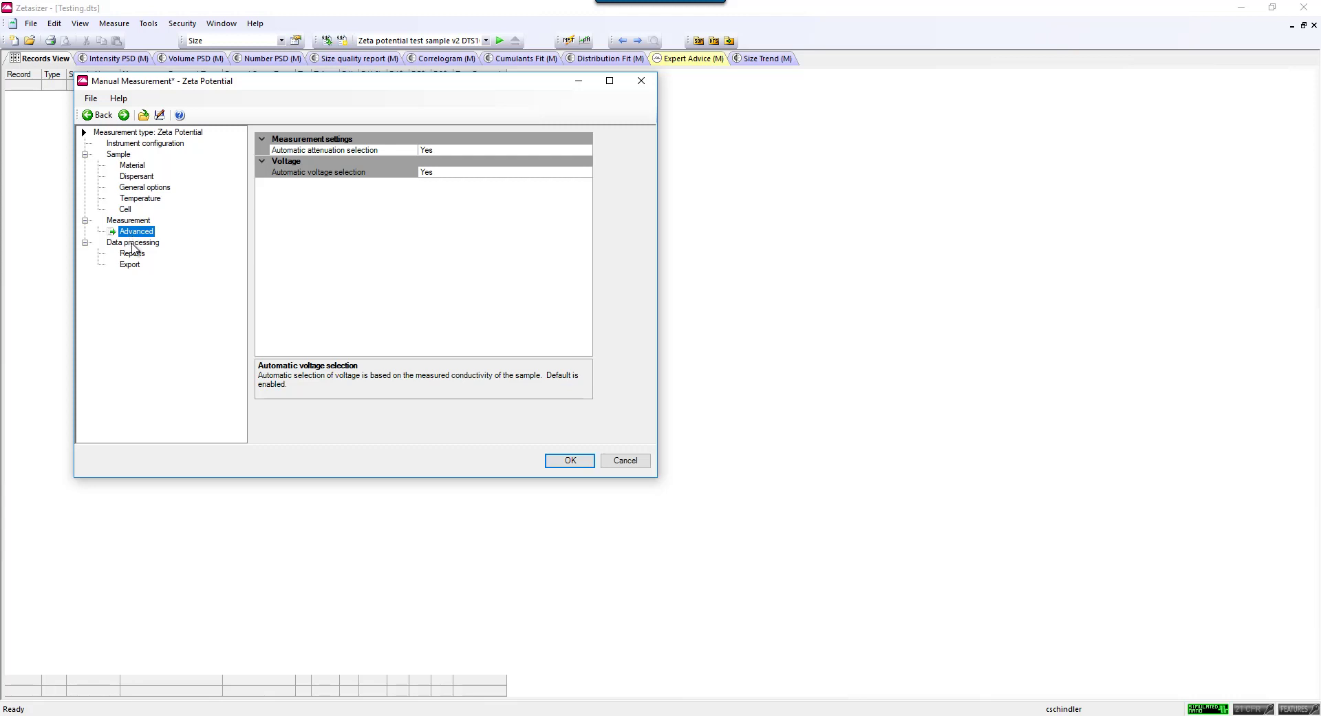
# Change the Data processing analysis model from Auto mode to Monomodal.
pyautogui.click(133, 246)
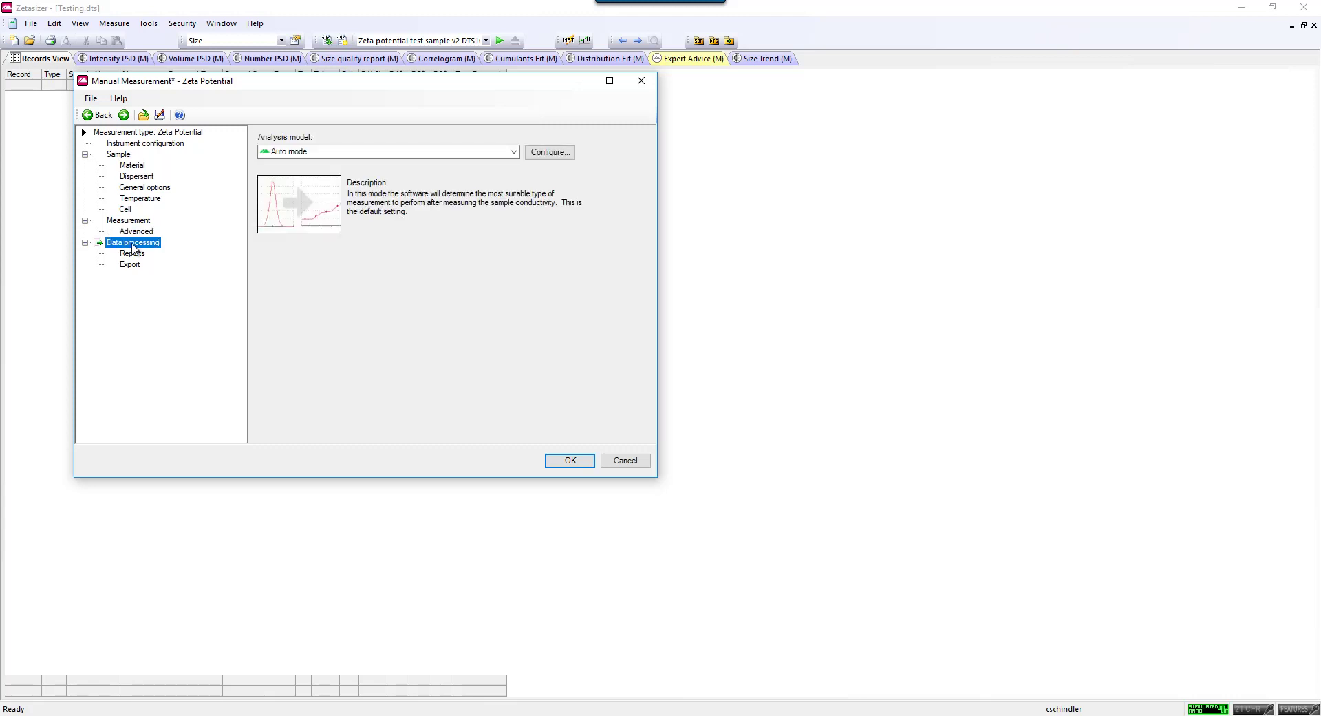
pyautogui.click(492, 152)
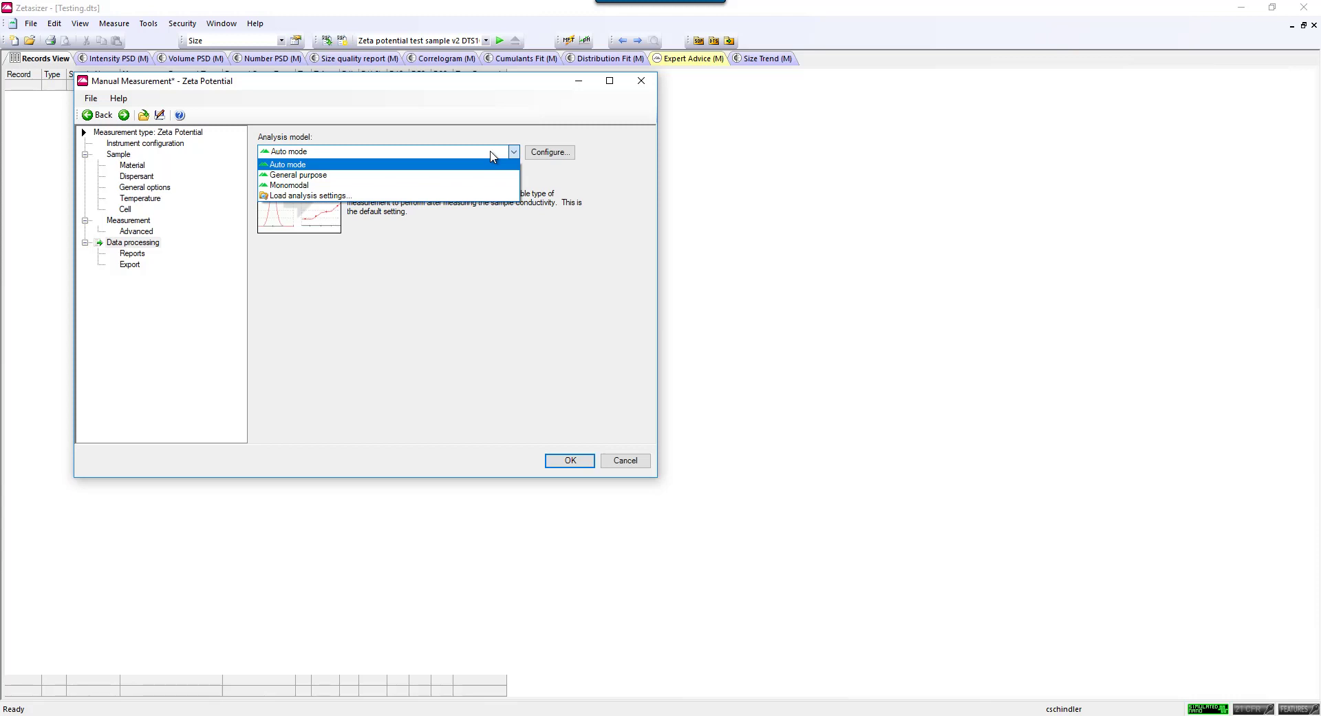
pyautogui.click(443, 186)
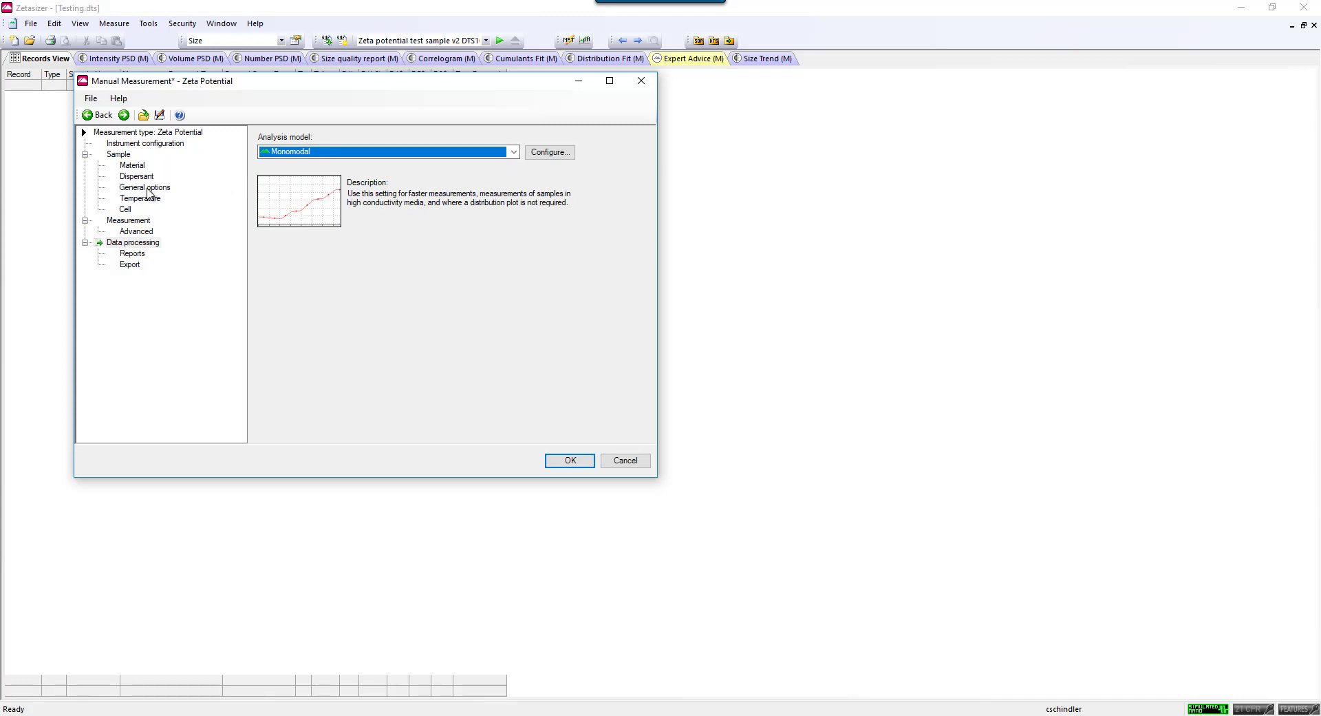
# Switch the cell type to 'Dip cell for zeta potential'.
pyautogui.click(126, 209)
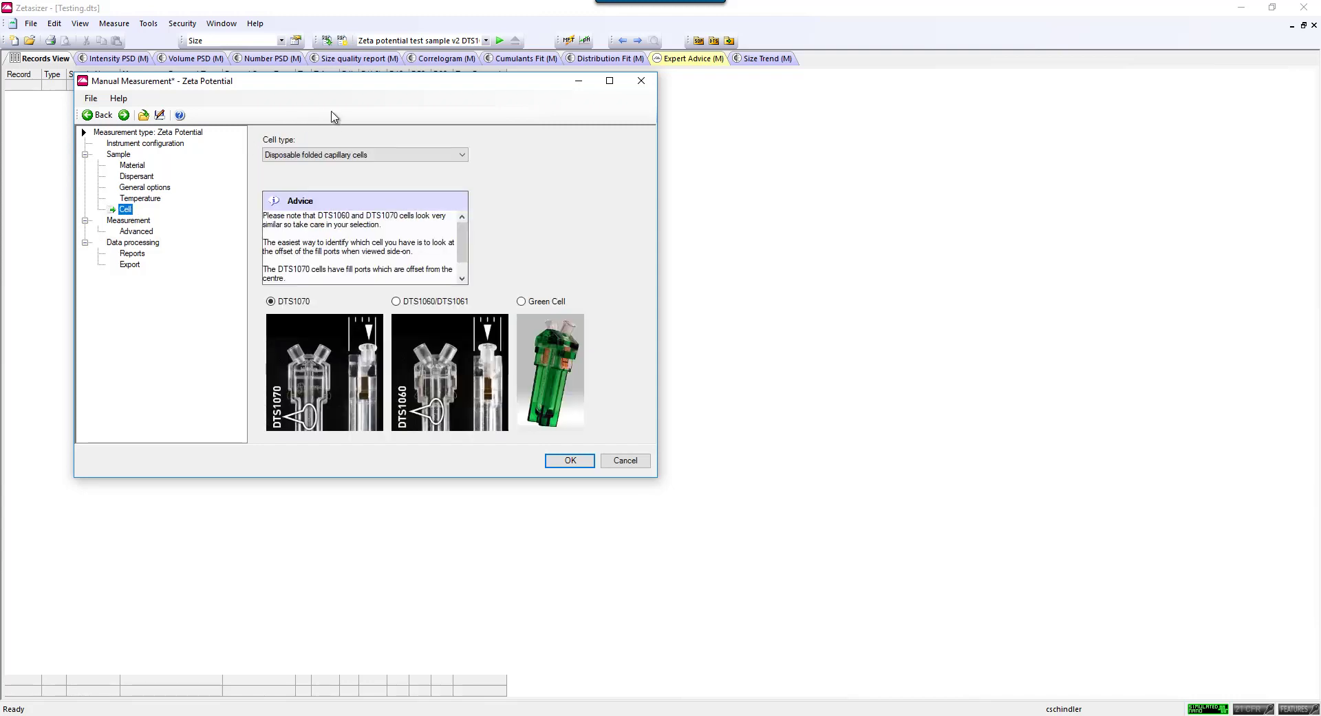
pyautogui.click(333, 157)
pyautogui.click(330, 177)
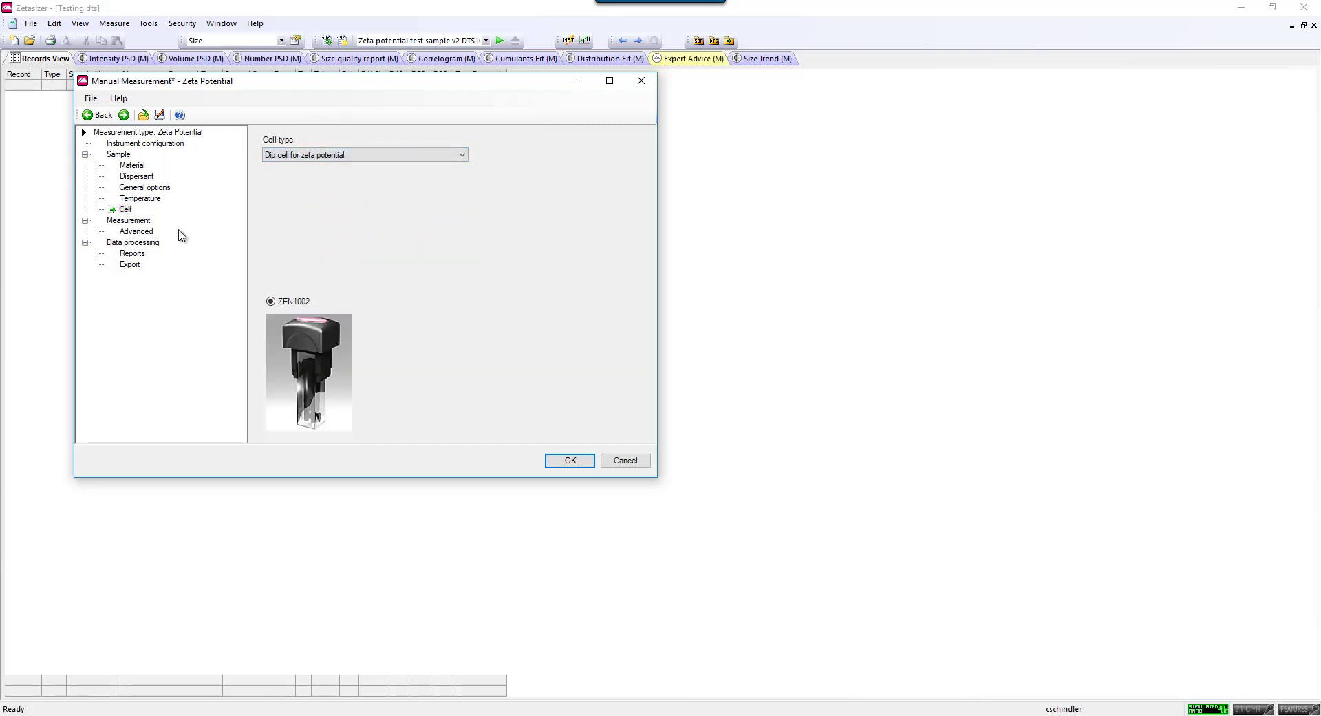
# Confirm the Data processing analysis model remains Monomodal.
pyautogui.click(135, 243)
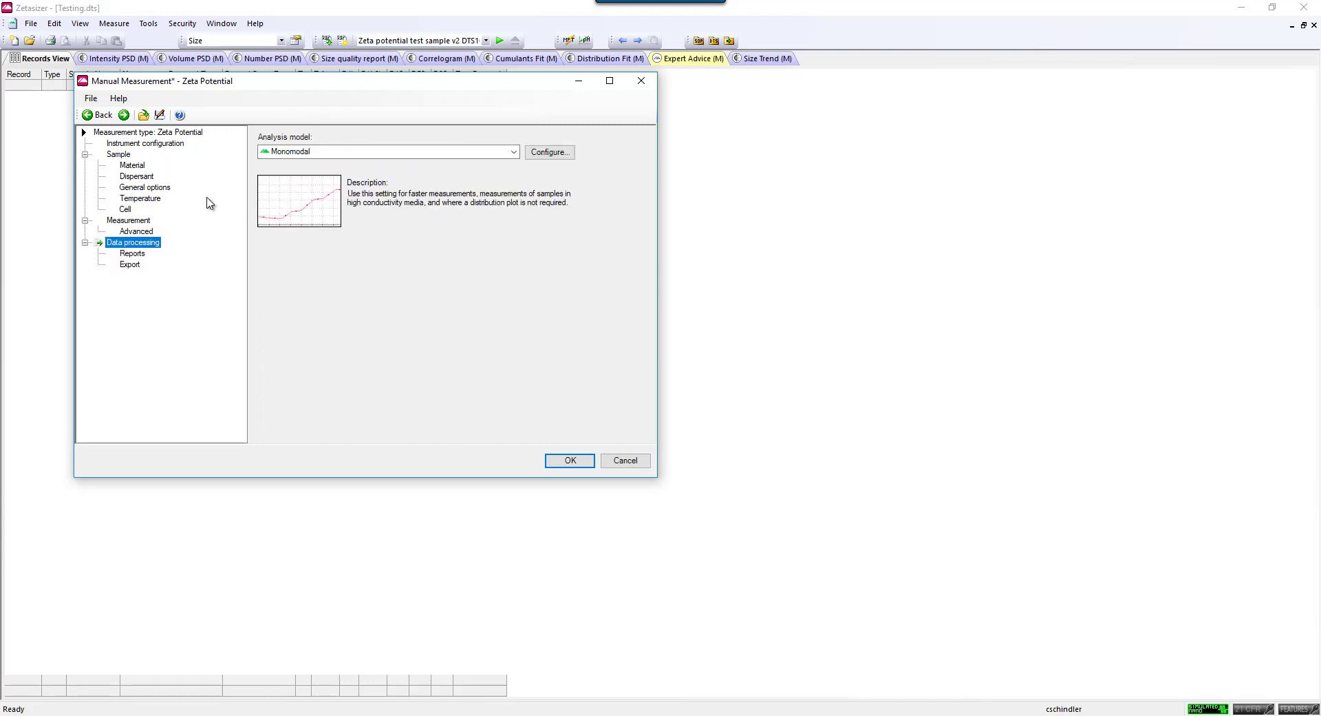
pyautogui.click(290, 152)
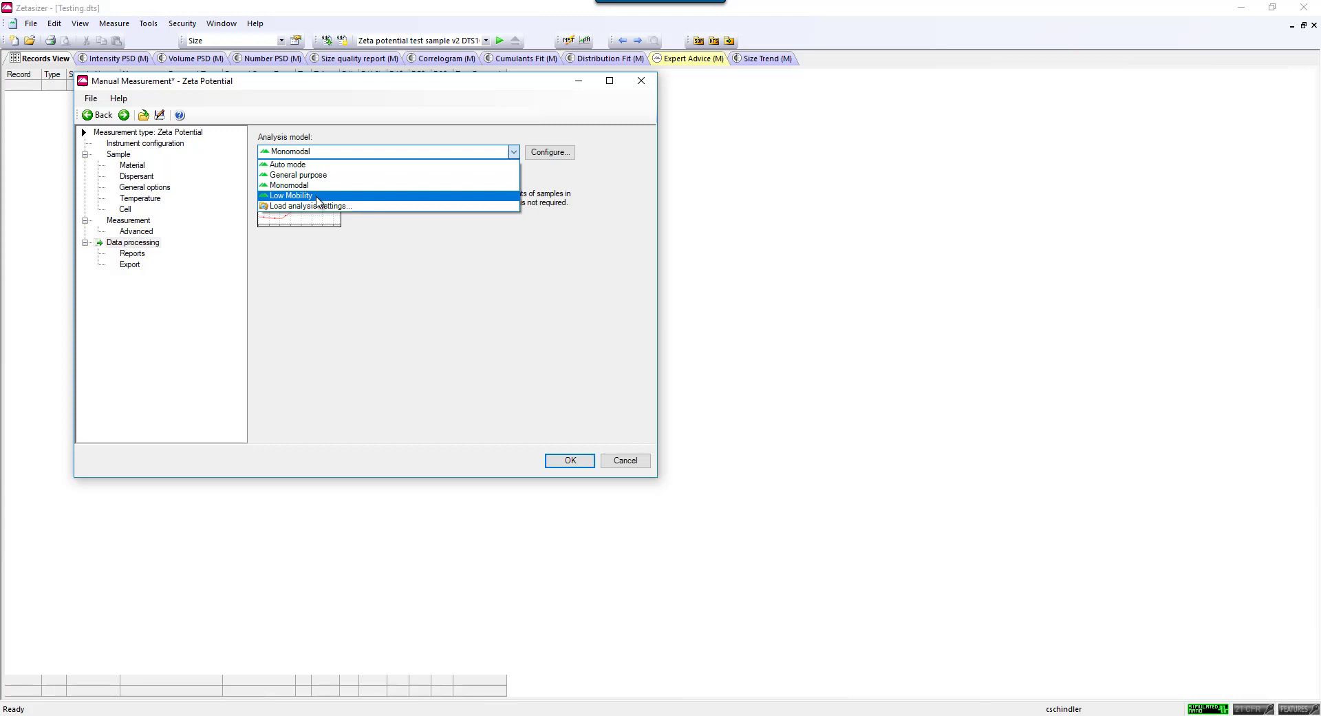
pyautogui.click(143, 249)
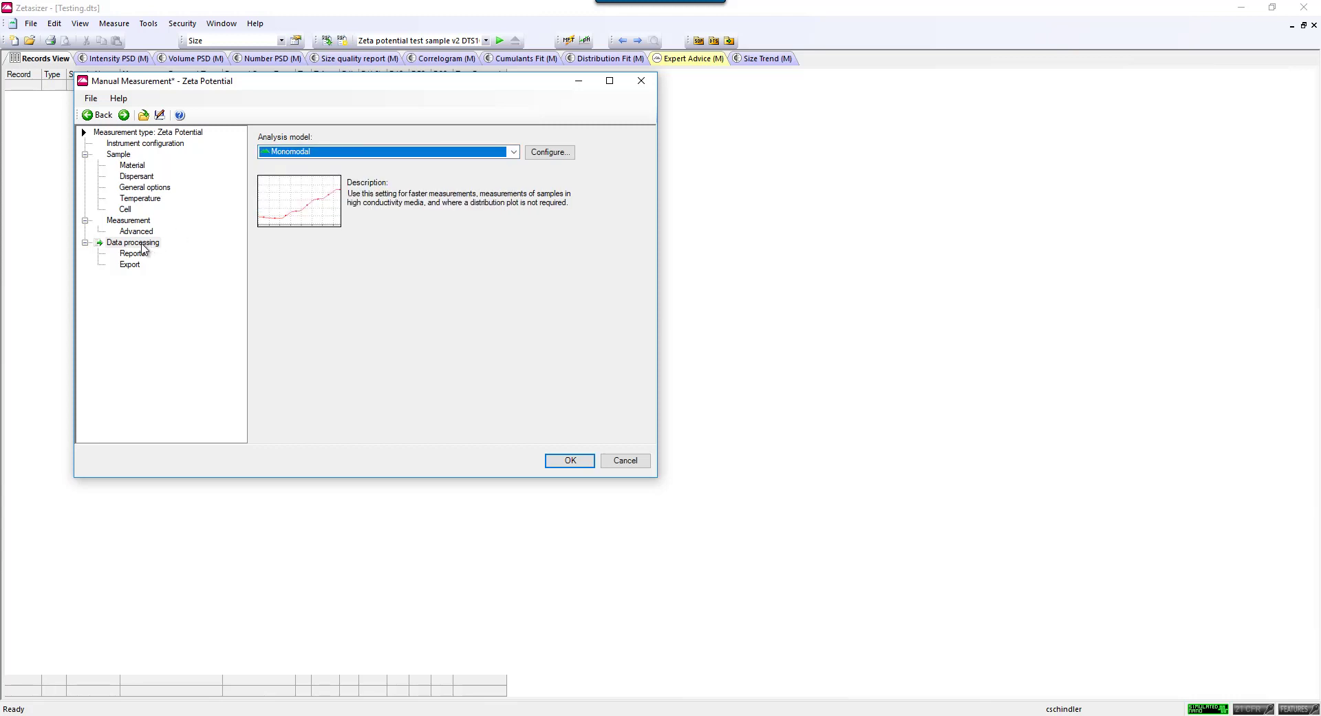
# Save the zeta potential settings as SOP file 'test', then close the manual measurement window.
pyautogui.click(90, 98)
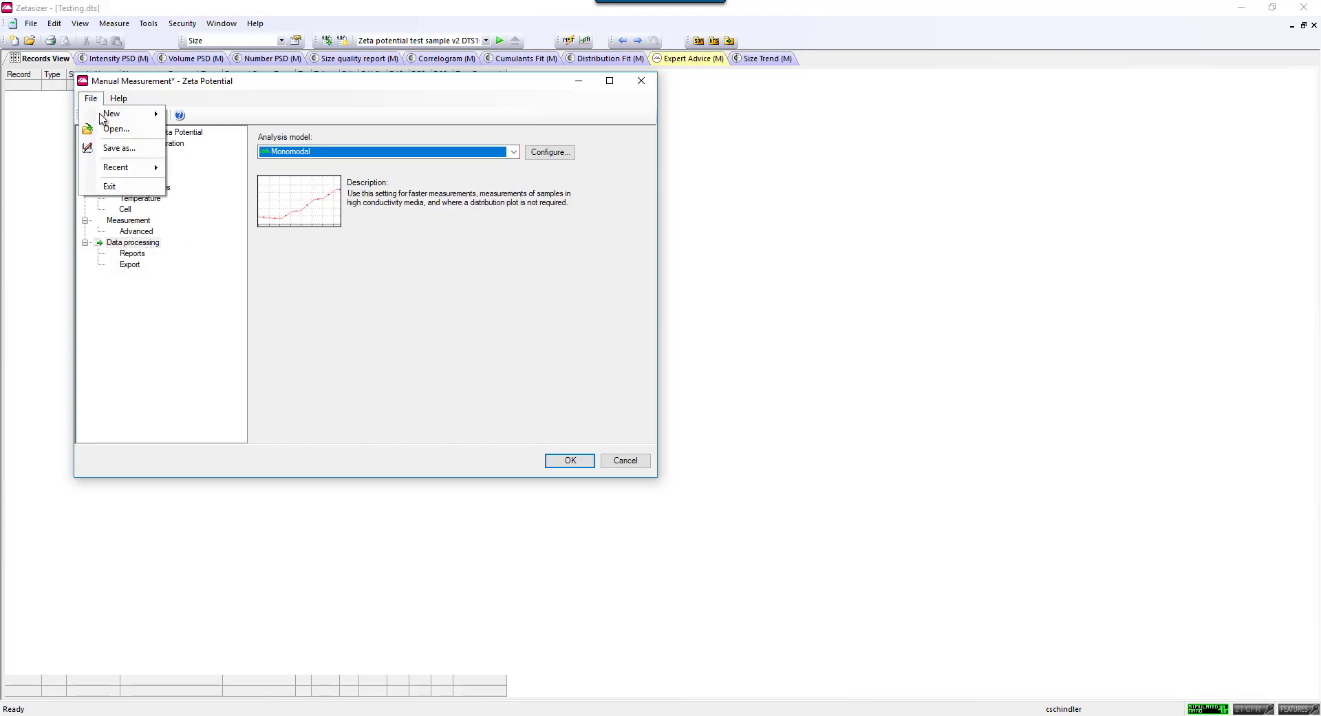
pyautogui.click(118, 147)
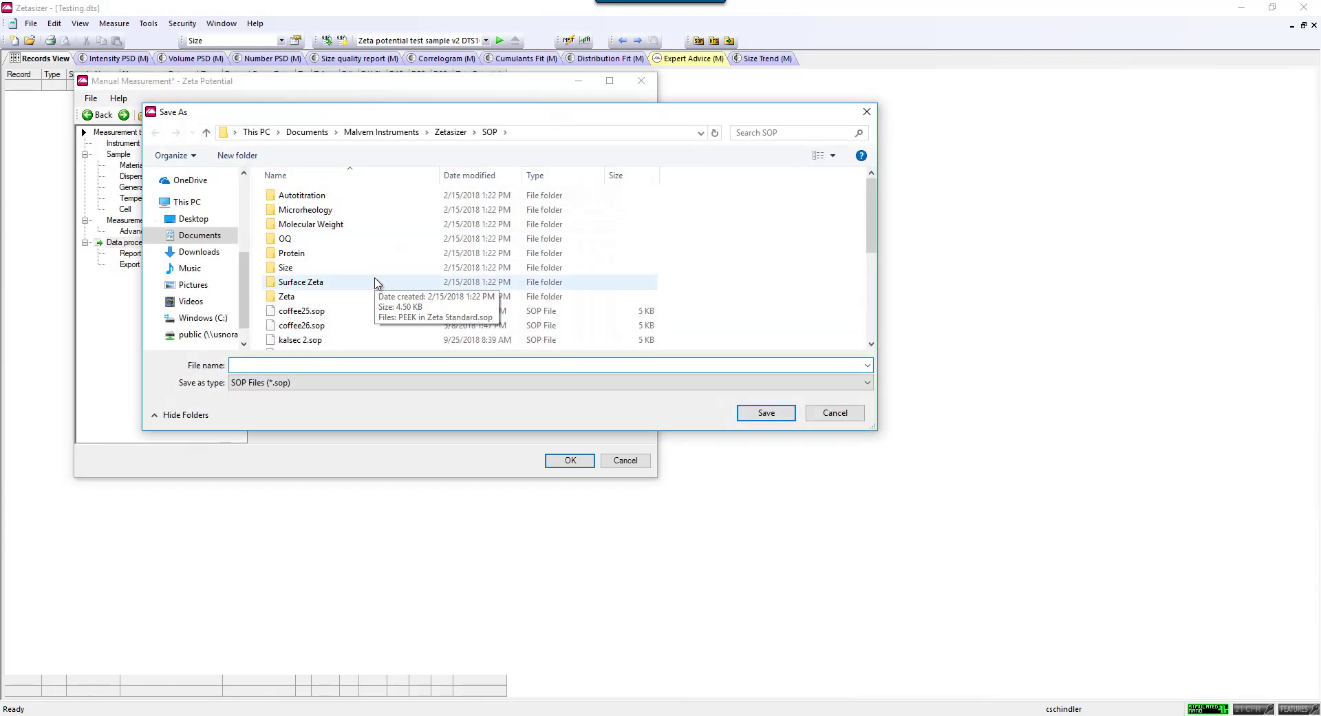
pyautogui.write('test')
pyautogui.press('Return')
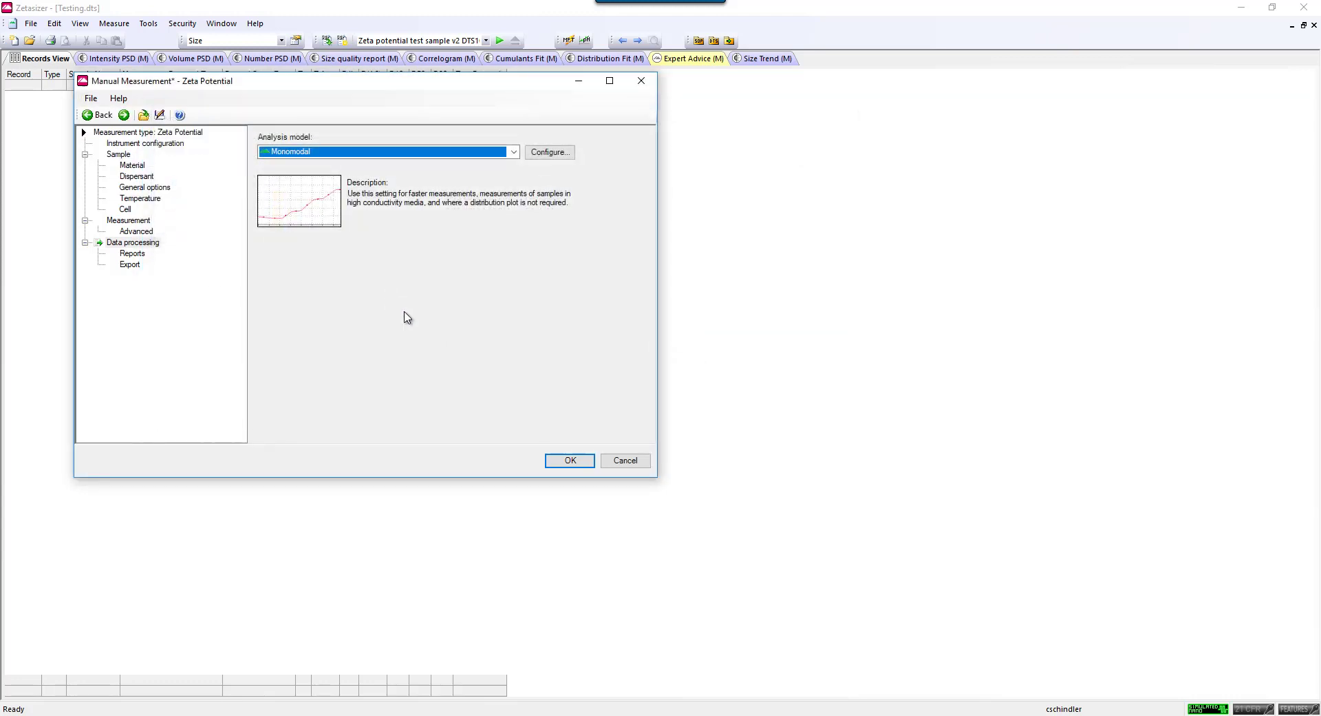
pyautogui.click(576, 461)
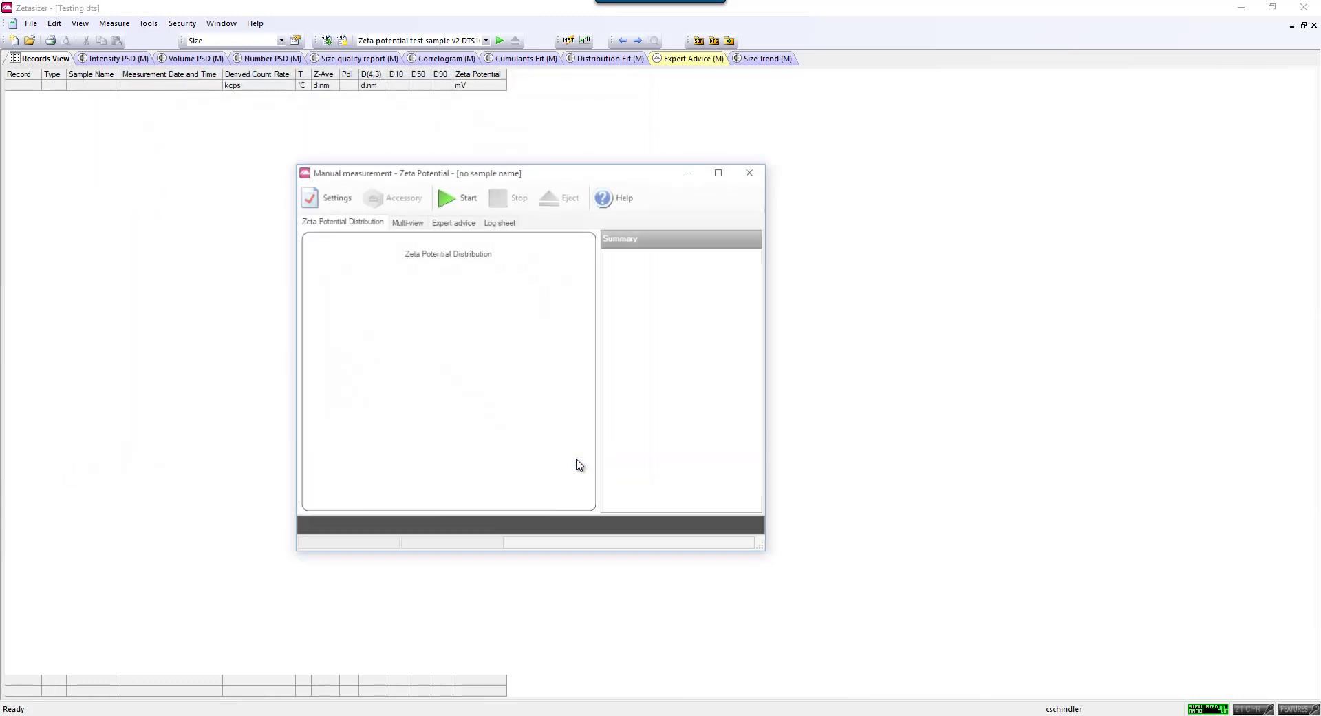
pyautogui.click(756, 177)
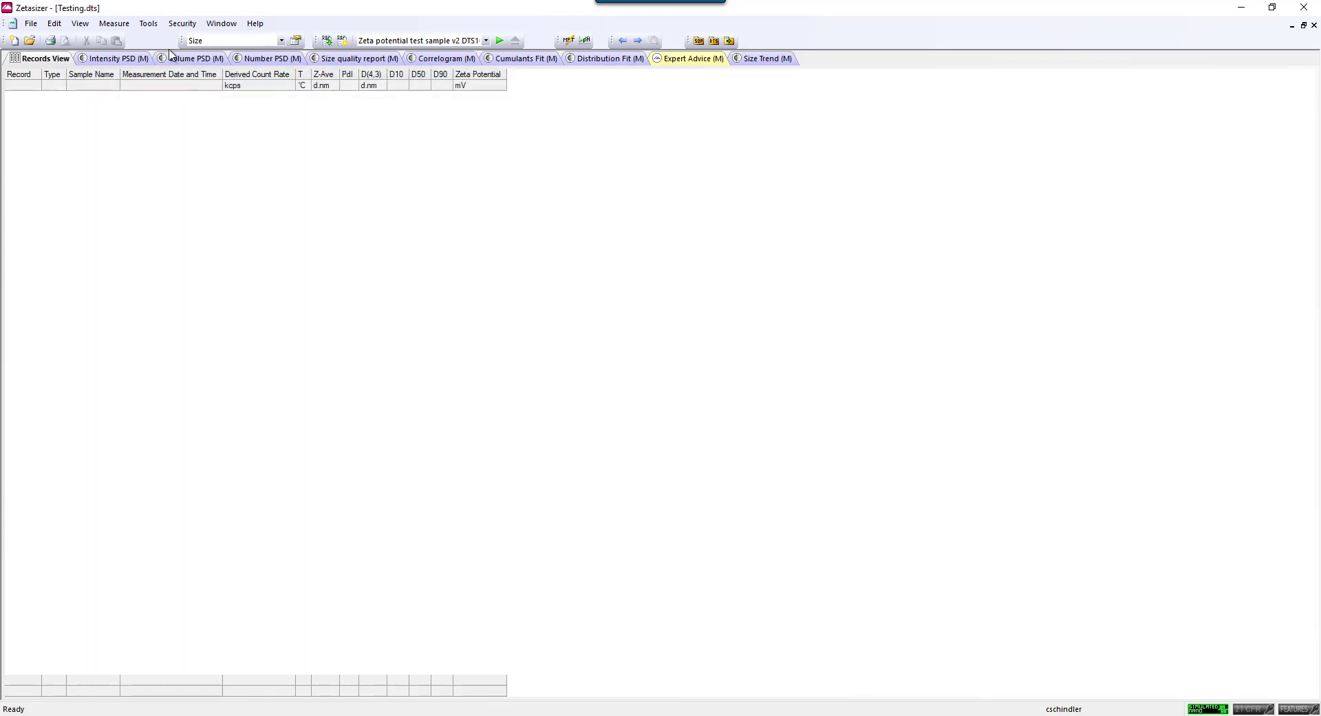
# Start the saved zeta 3.sop procedure and enter the sample name in Documentation.
pyautogui.click(117, 25)
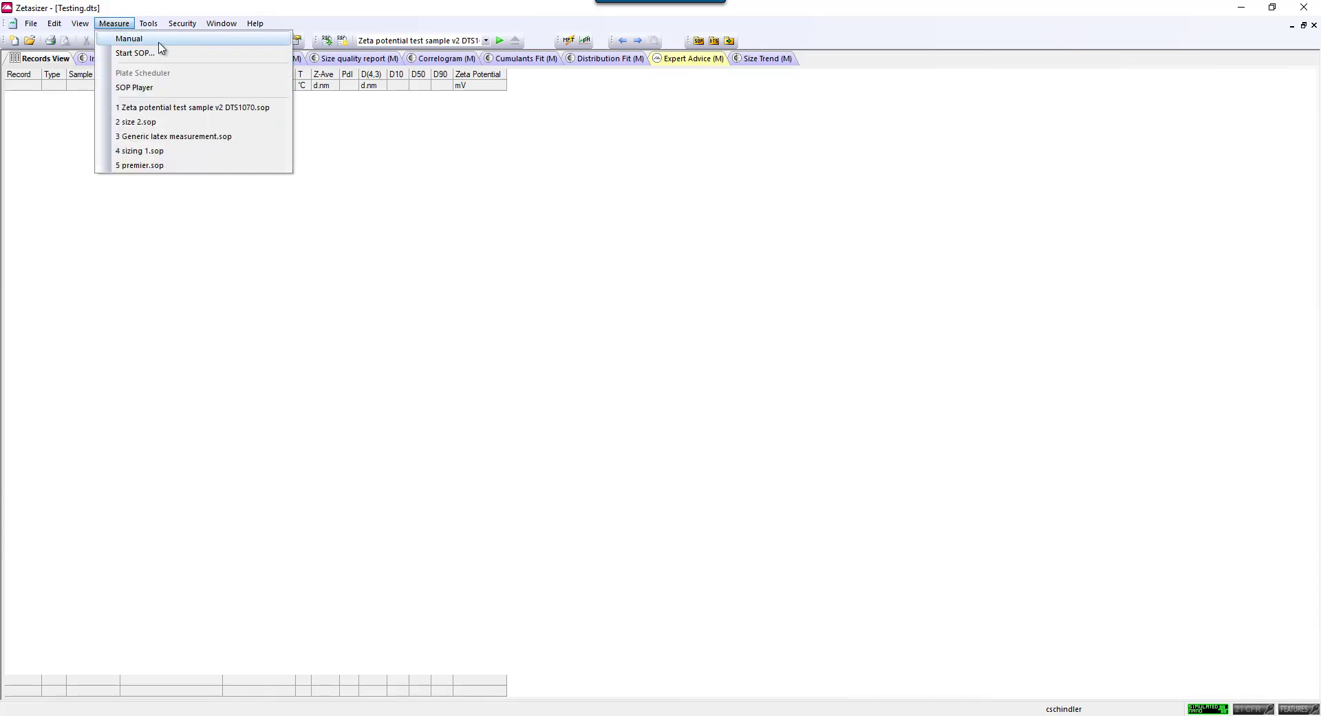
pyautogui.click(135, 53)
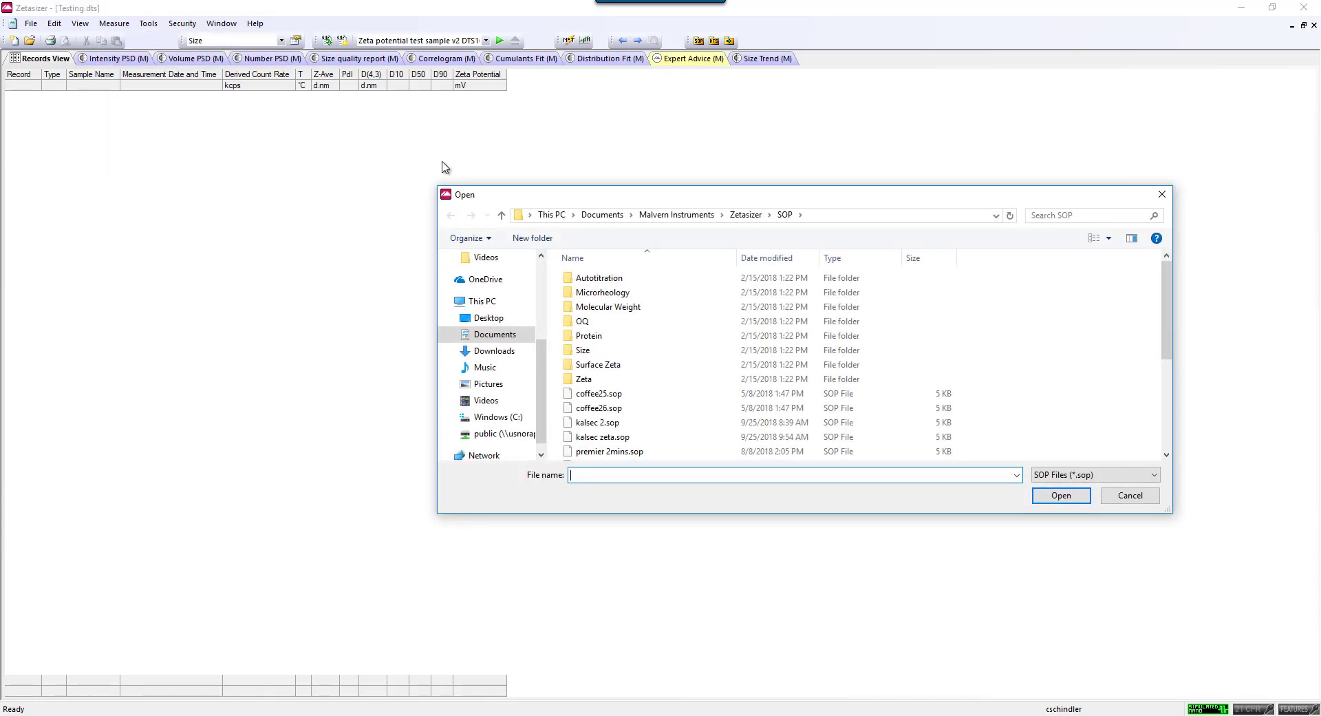
pyautogui.scroll(-4, 1156, 285)
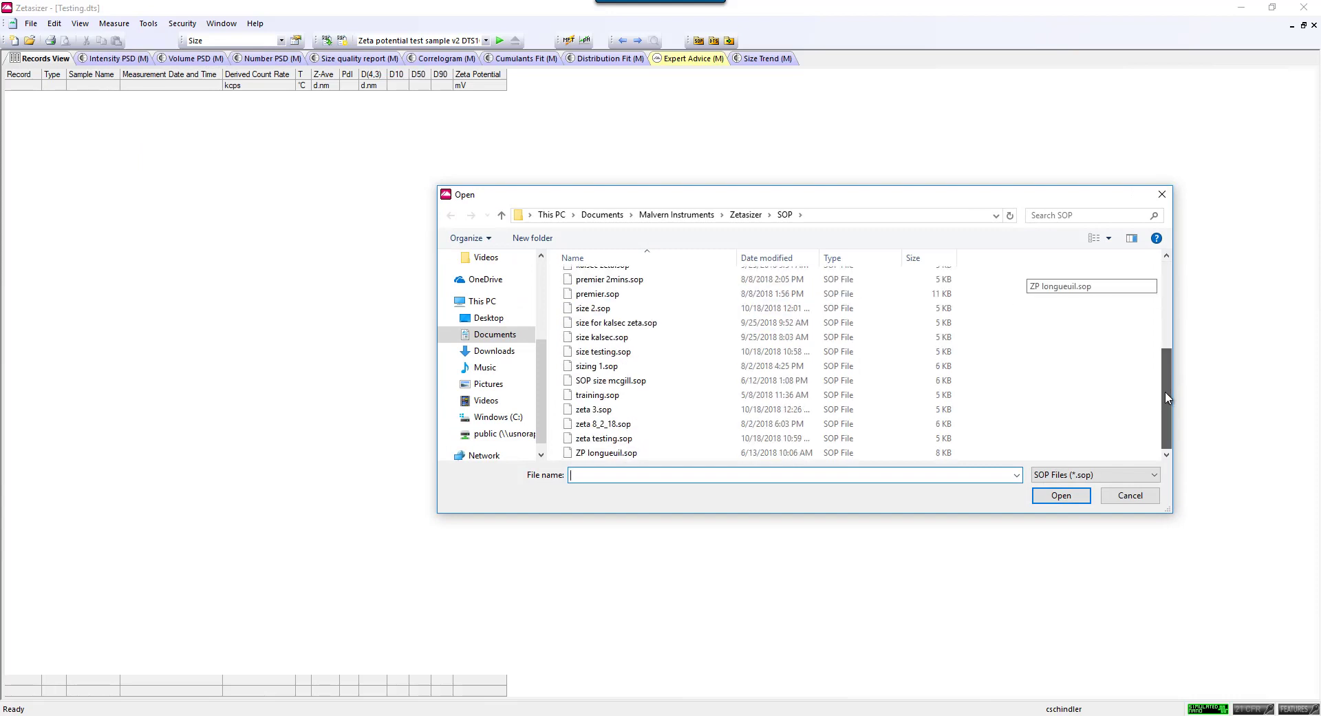
pyautogui.click(588, 411)
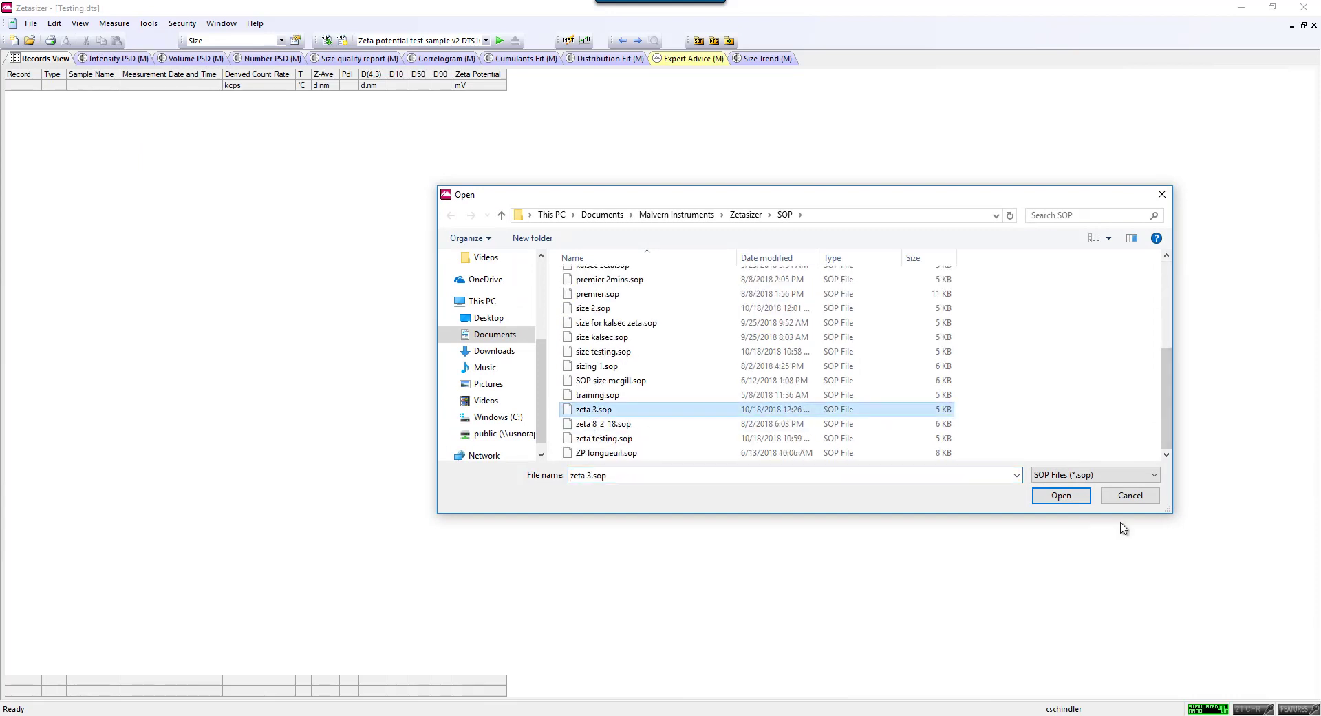
pyautogui.click(1063, 496)
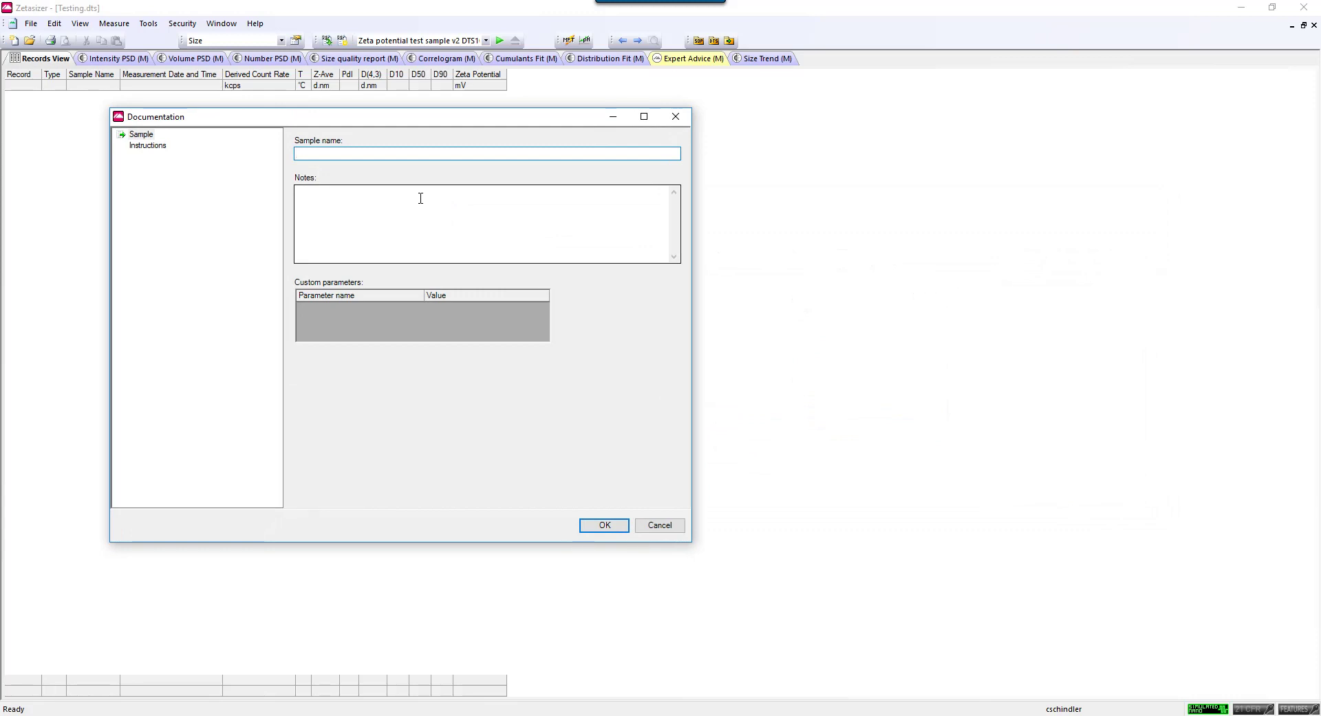
pyautogui.write('Sample')
pyautogui.write(' 3')
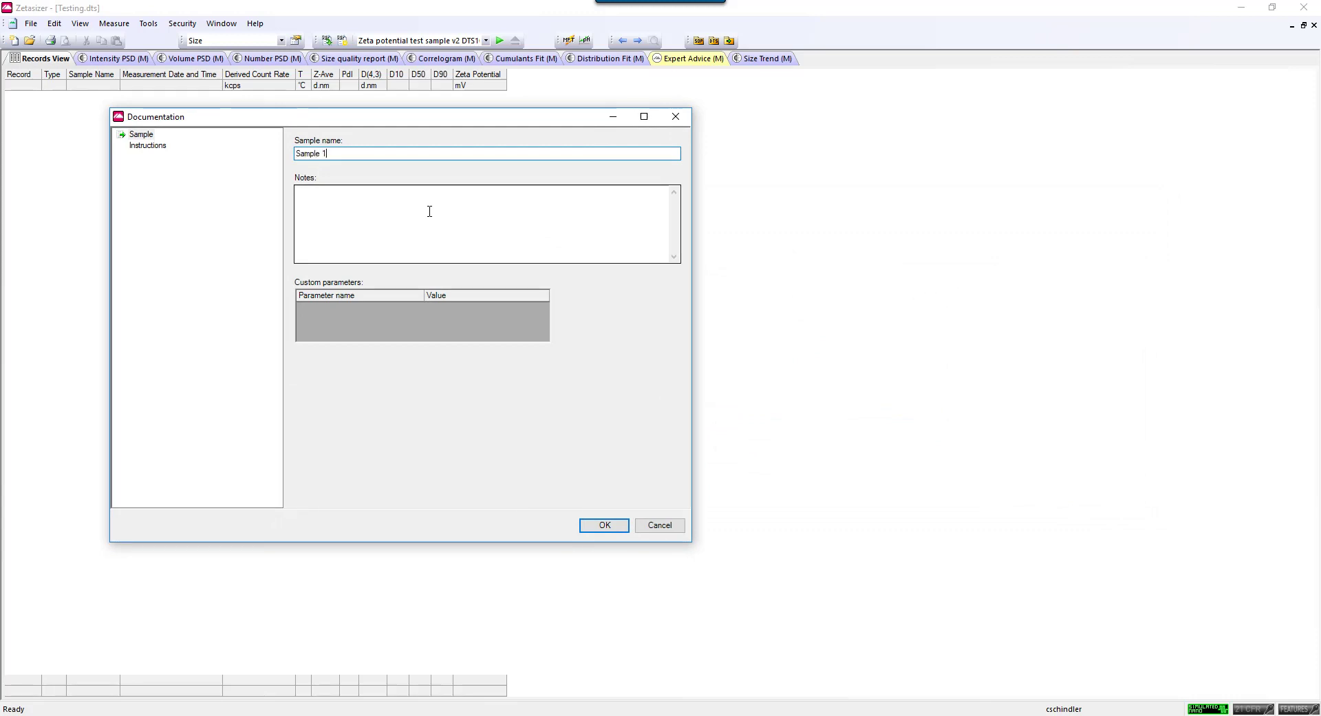
# Confirm the sample documentation, start the Sample 1 measurement, and check its log sheet.
pyautogui.click(600, 525)
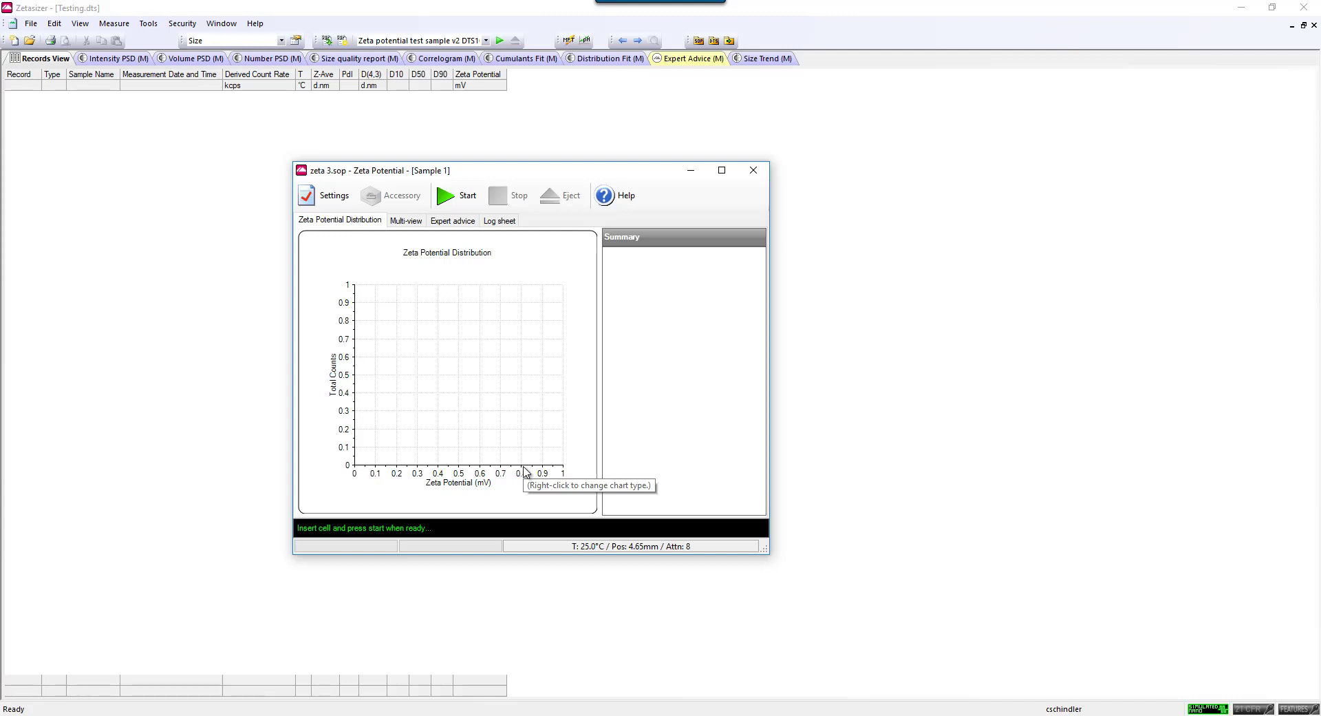
pyautogui.click(456, 197)
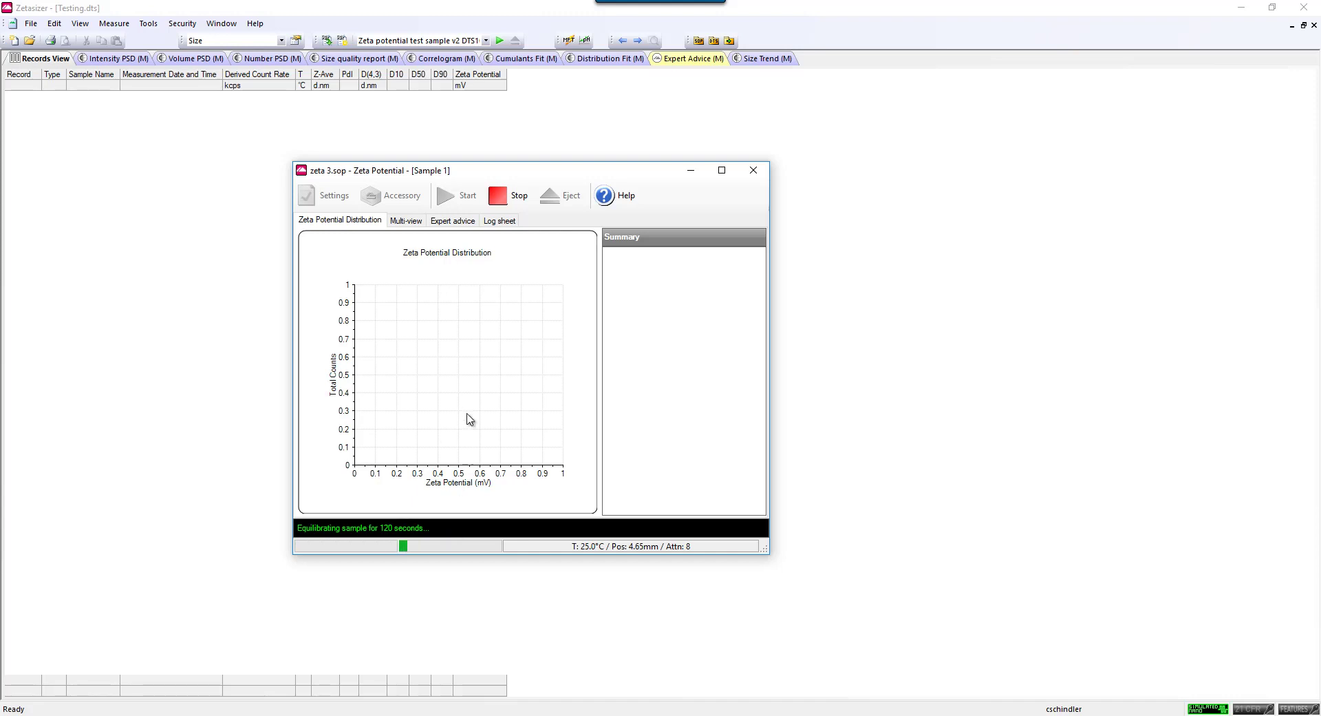
pyautogui.click(488, 222)
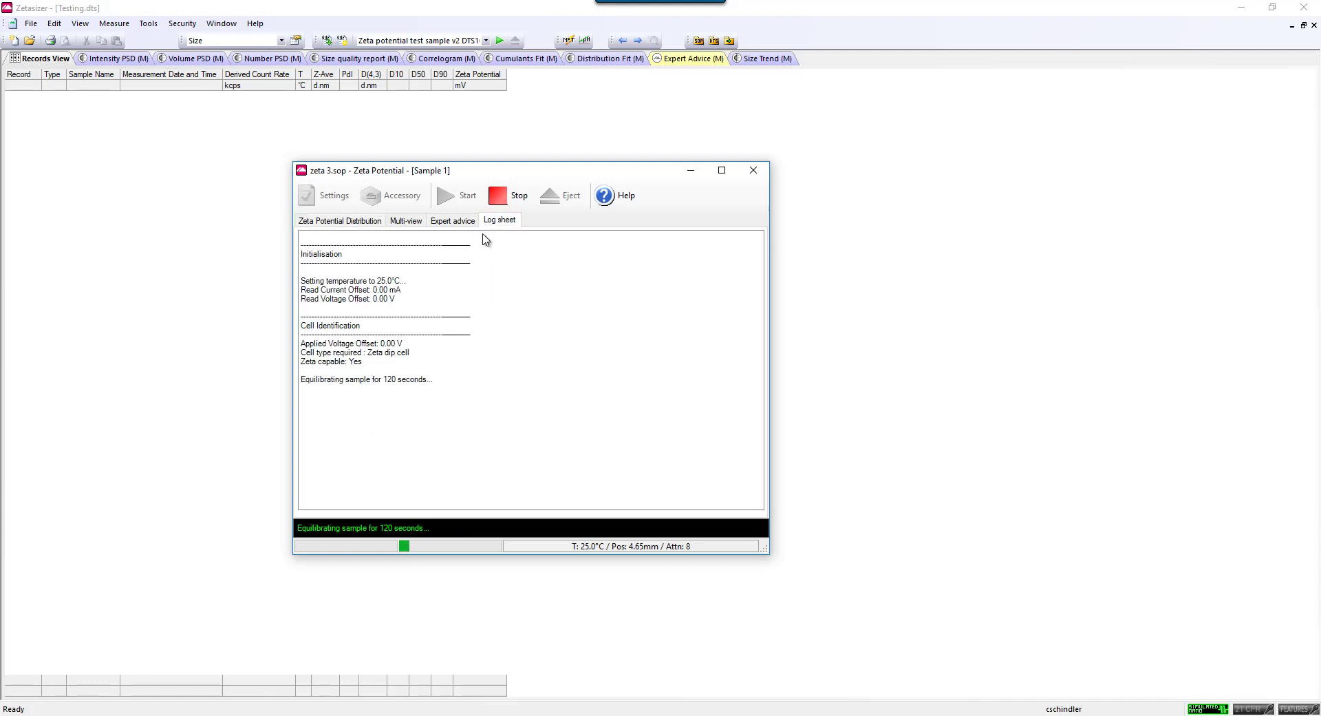